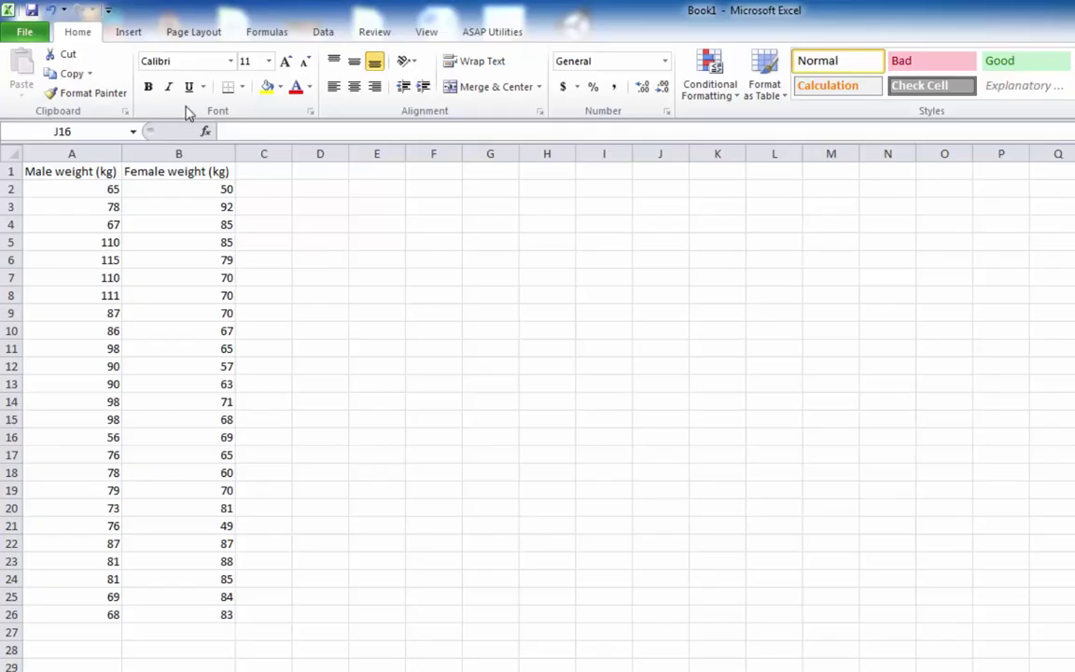
Browse the extra chart types (Stock, Surface, Doughnut, Bubble, Radar) in the Insert tab's Other Charts gallery.
{"action": "left_click", "coordinate": [127, 33]}
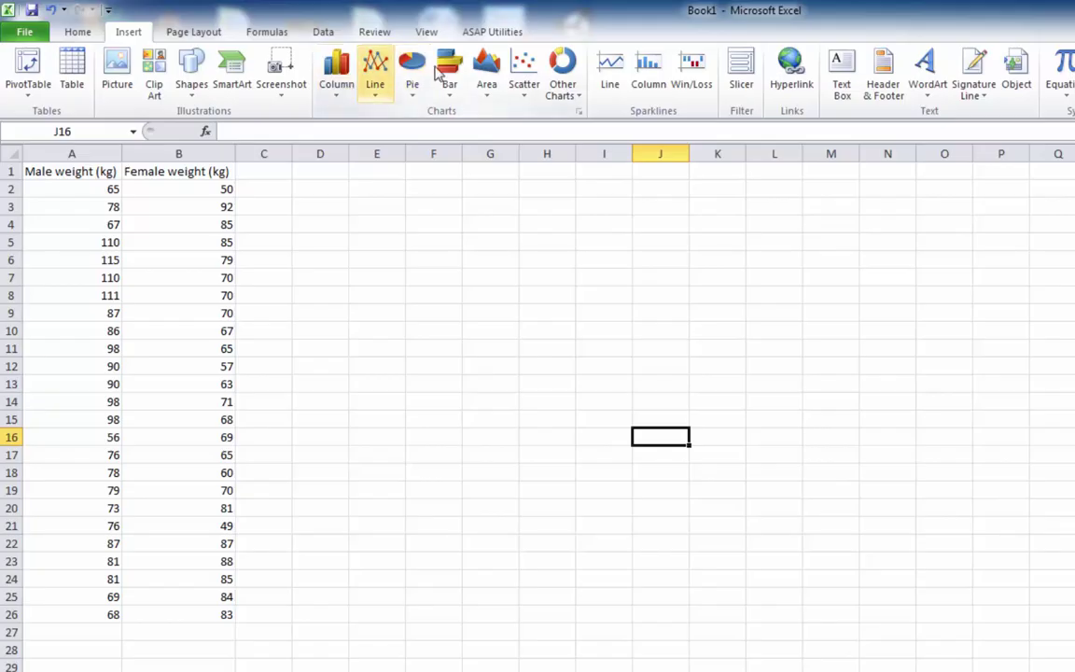
{"action": "left_click", "coordinate": [561, 92]}
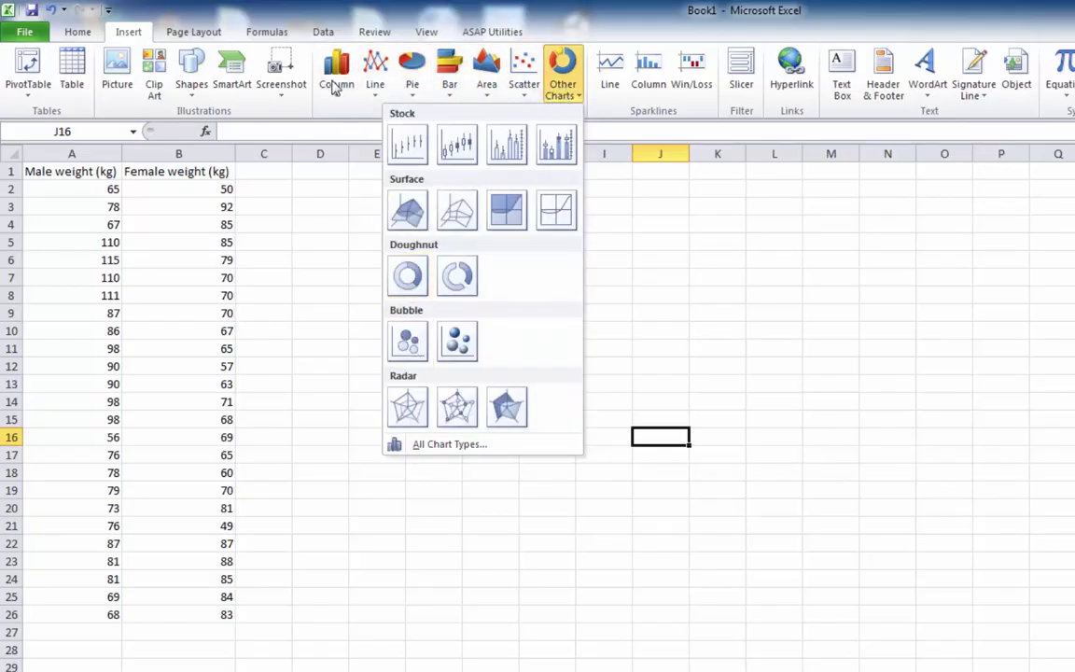
{"action": "left_click", "coordinate": [722, 246]}
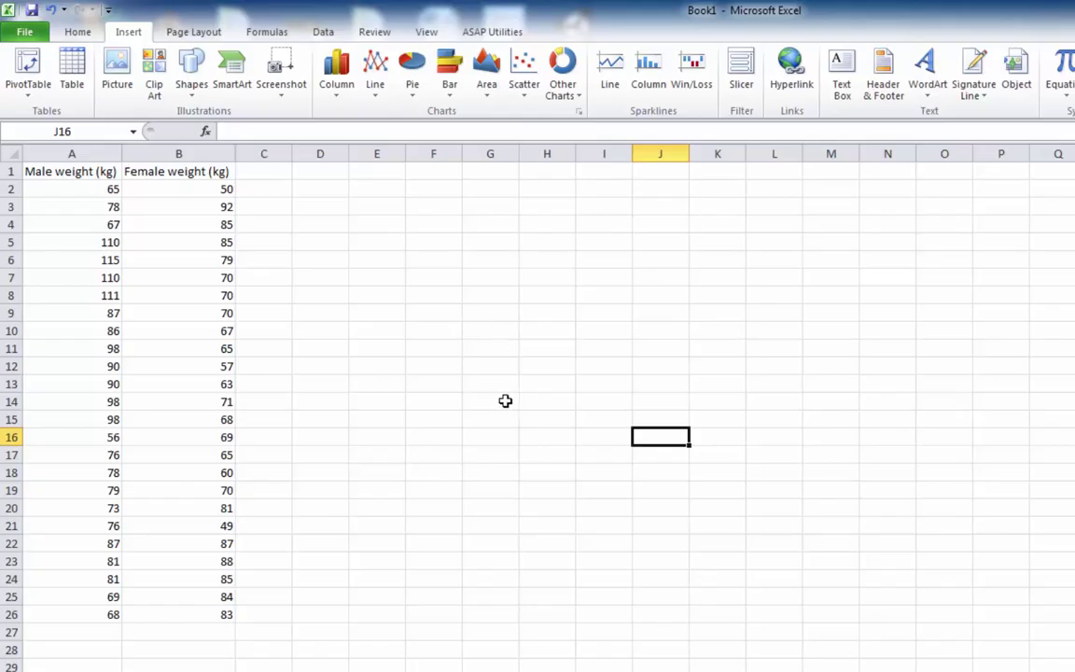
Sort only the male weights in A2:A26 ascending, 56 to 115, leaving column B untouched.
{"action": "left_click_drag", "start_coordinate": [90, 189], "coordinate": [104, 621]}
{"action": "left_click", "coordinate": [322, 32]}
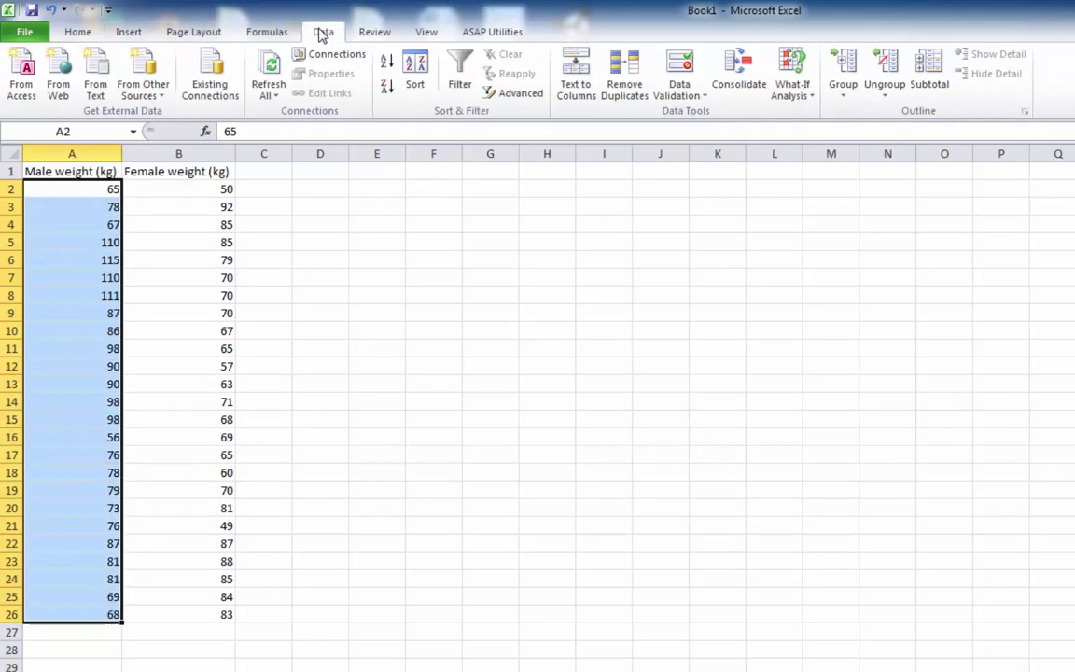
{"action": "left_click", "coordinate": [401, 64]}
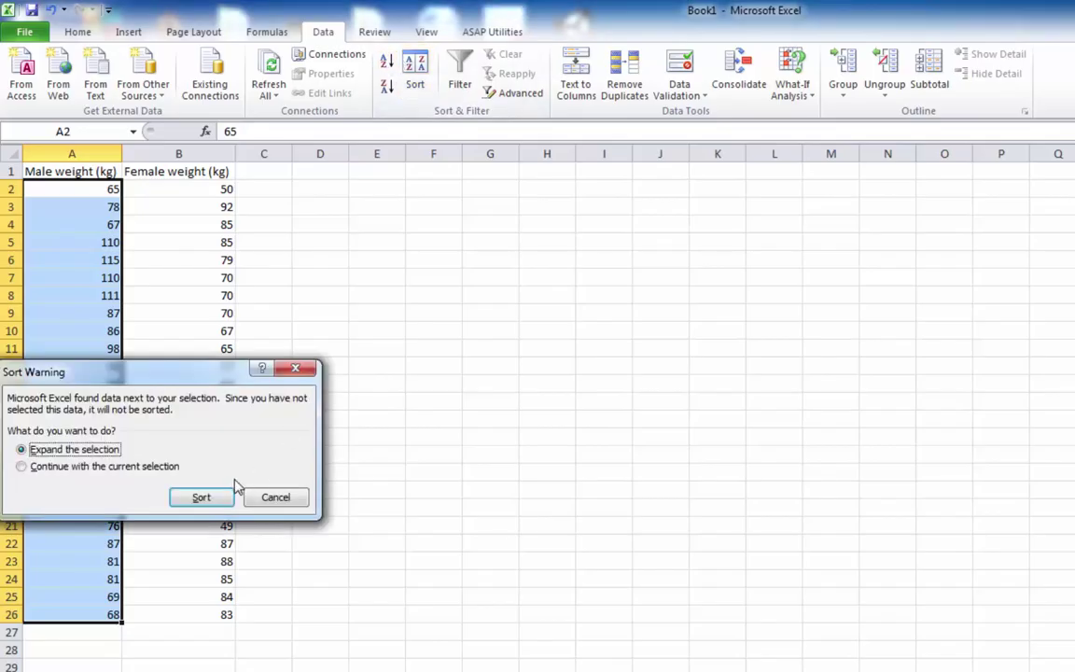
{"action": "left_click_drag", "start_coordinate": [172, 371], "coordinate": [294, 371]}
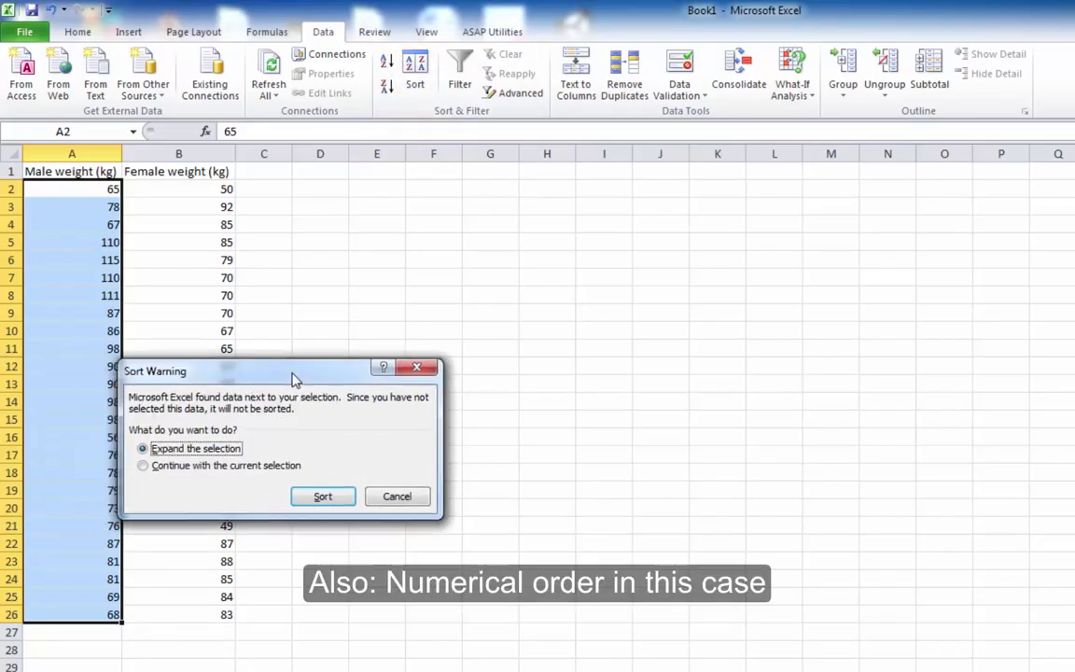
{"action": "left_click", "coordinate": [141, 465]}
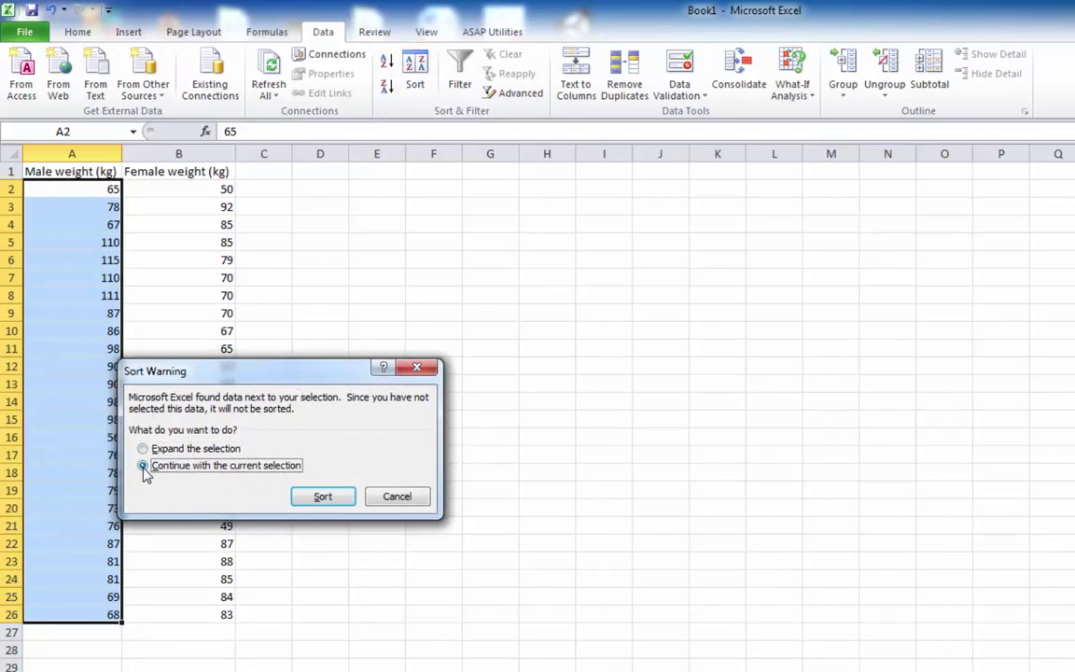
{"action": "left_click", "coordinate": [320, 497]}
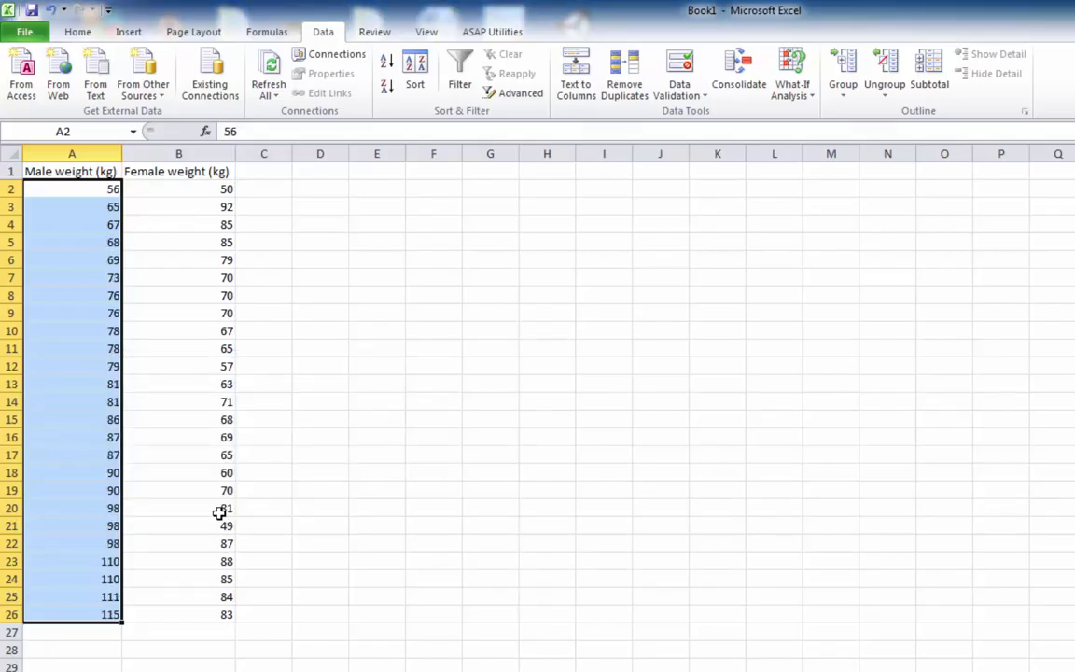
{"action": "left_click_drag", "start_coordinate": [192, 187], "coordinate": [205, 614]}
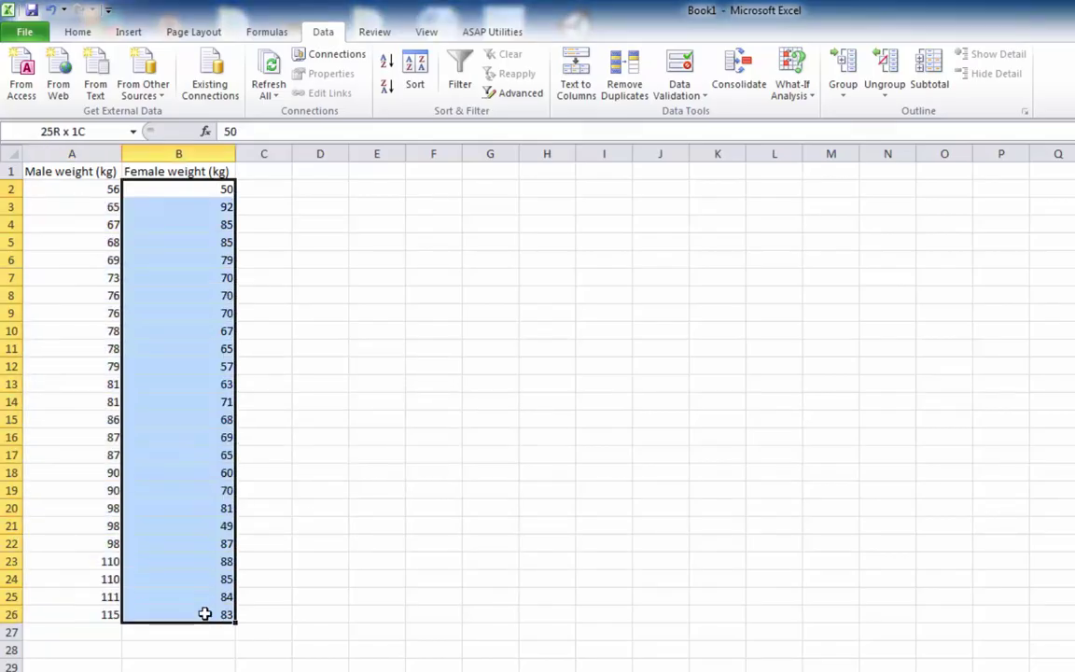
Sort only the female weights in B2:B26 ascending, 49 to 92, continuing with the current selection.
{"action": "left_click", "coordinate": [389, 68]}
{"action": "left_click", "coordinate": [143, 468]}
{"action": "left_click", "coordinate": [323, 498]}
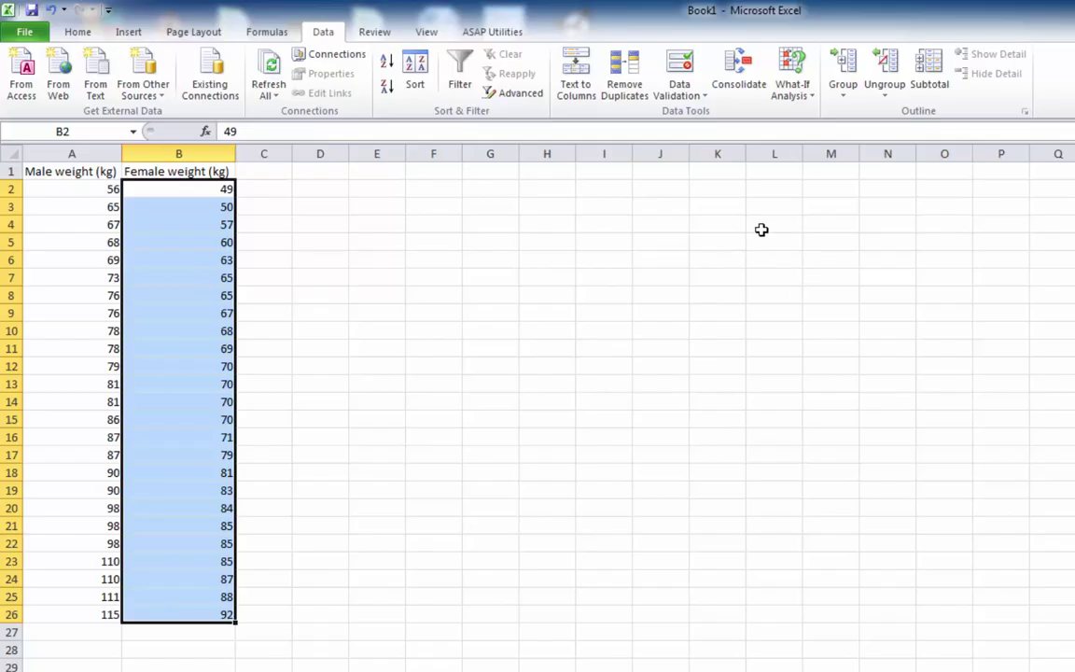
{"action": "left_click", "coordinate": [780, 208]}
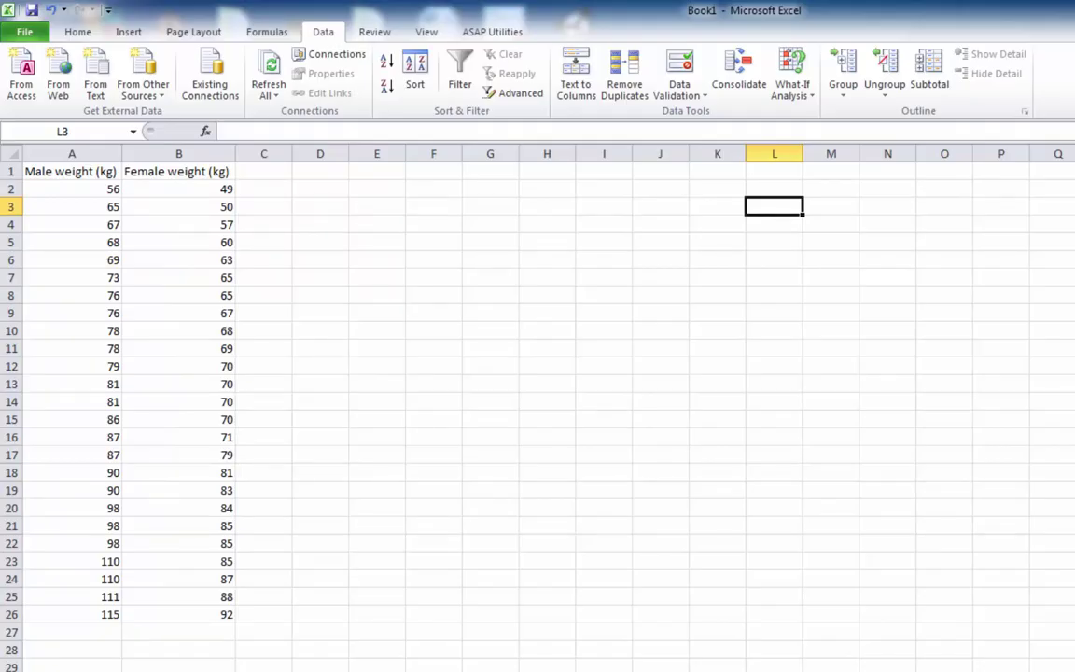
Enter the stems 4, 5, 6, 7, 8, 9, 10, 11 down cells L3 to L10.
{"action": "type", "text": "4"}
{"action": "key", "text": "Return"}
{"action": "type", "text": "5"}
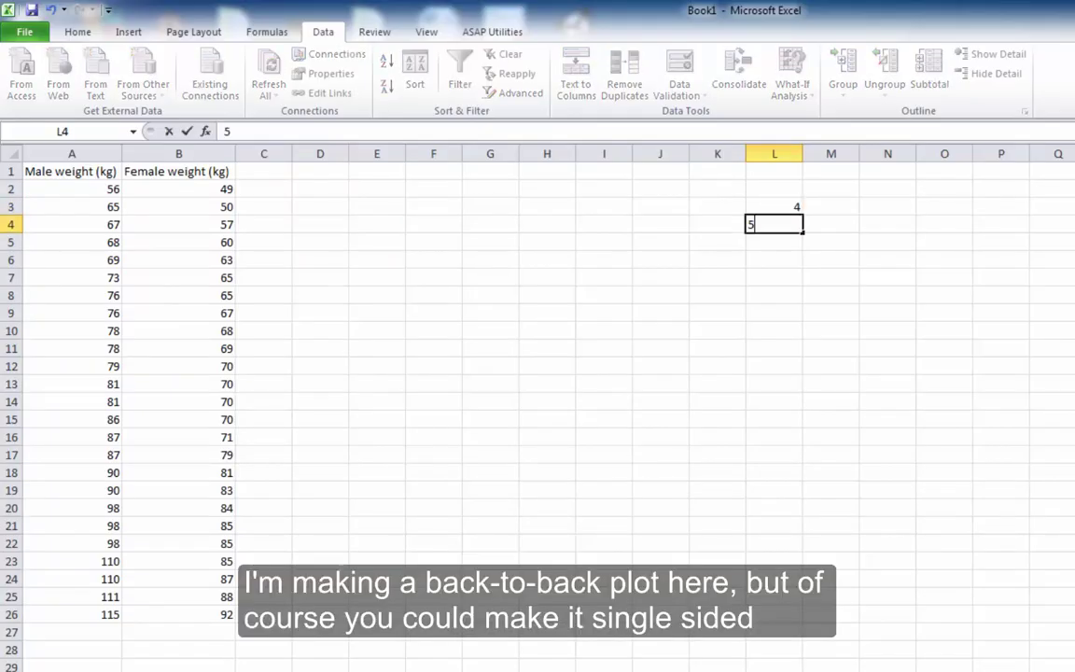
{"action": "key", "text": "Return"}
{"action": "type", "text": "6"}
{"action": "key", "text": "Return"}
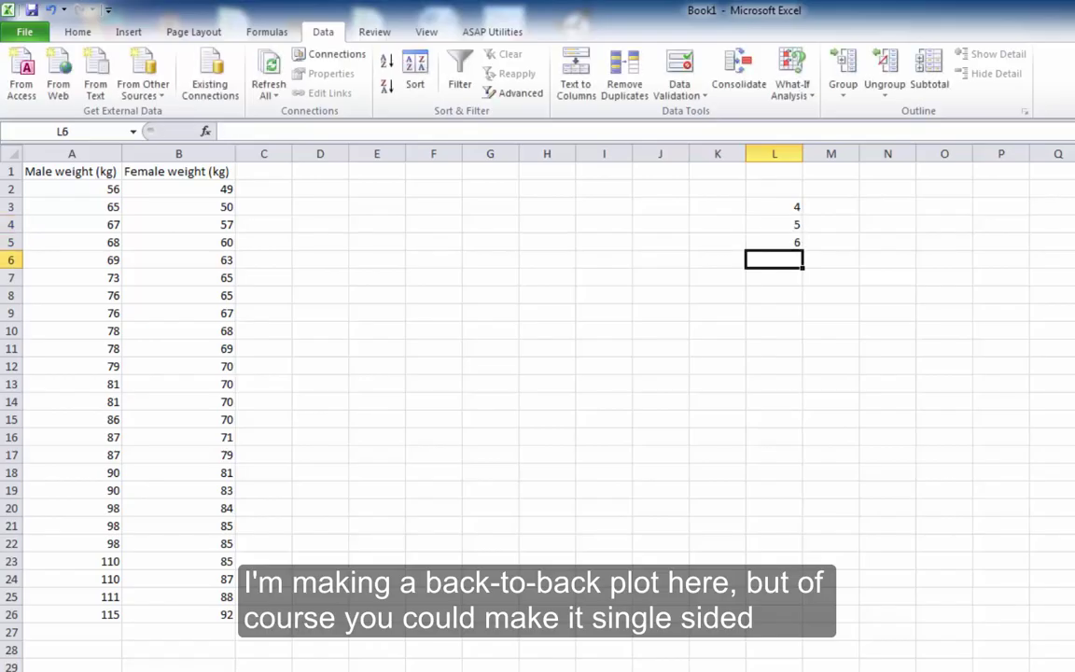
{"action": "type", "text": "7"}
{"action": "key", "text": "Return"}
{"action": "type", "text": "8 9 10 11"}
{"action": "key", "text": "Return"}
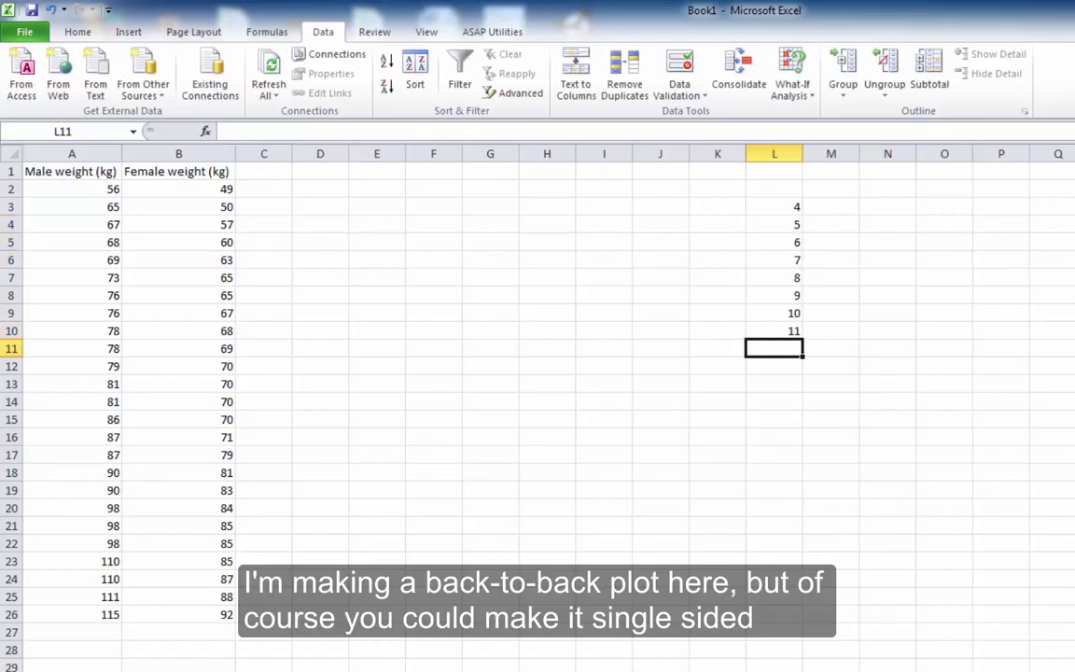
Move the active cell to K4, the first male leaf cell beside stem 5.
{"action": "key", "text": "Up"}
{"action": "key", "text": "Up"}
{"action": "key", "text": "Up"}
{"action": "key", "text": "Up"}
{"action": "key", "text": "Up"}
{"action": "key", "text": "Up"}
{"action": "key", "text": "Up"}
{"action": "key", "text": "Up"}
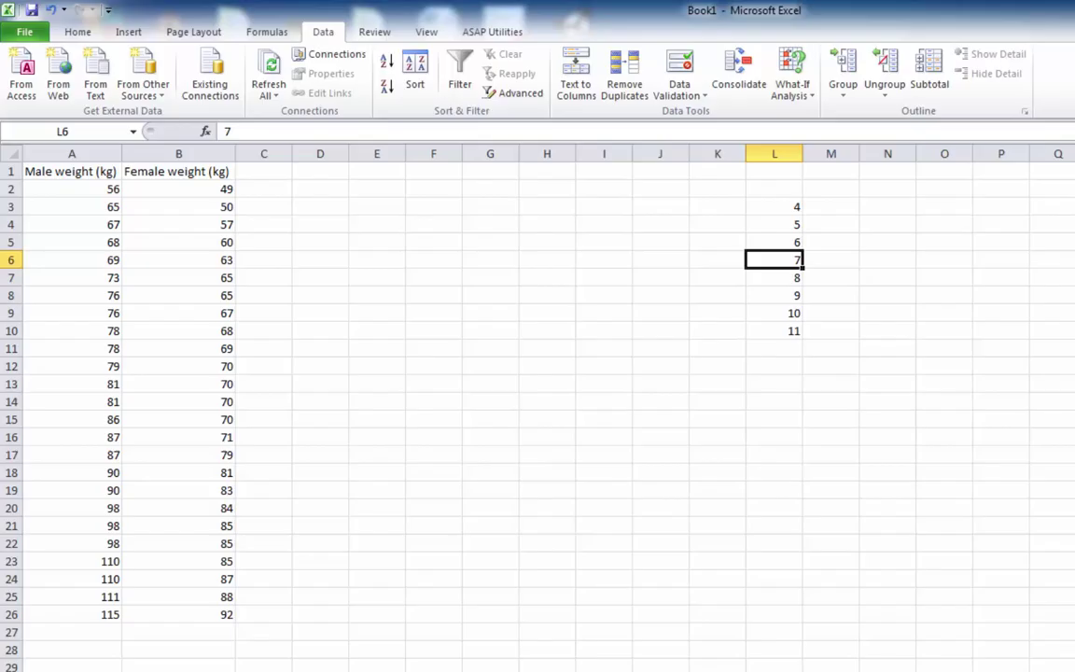
{"action": "key", "text": "Up"}
{"action": "key", "text": "Left"}
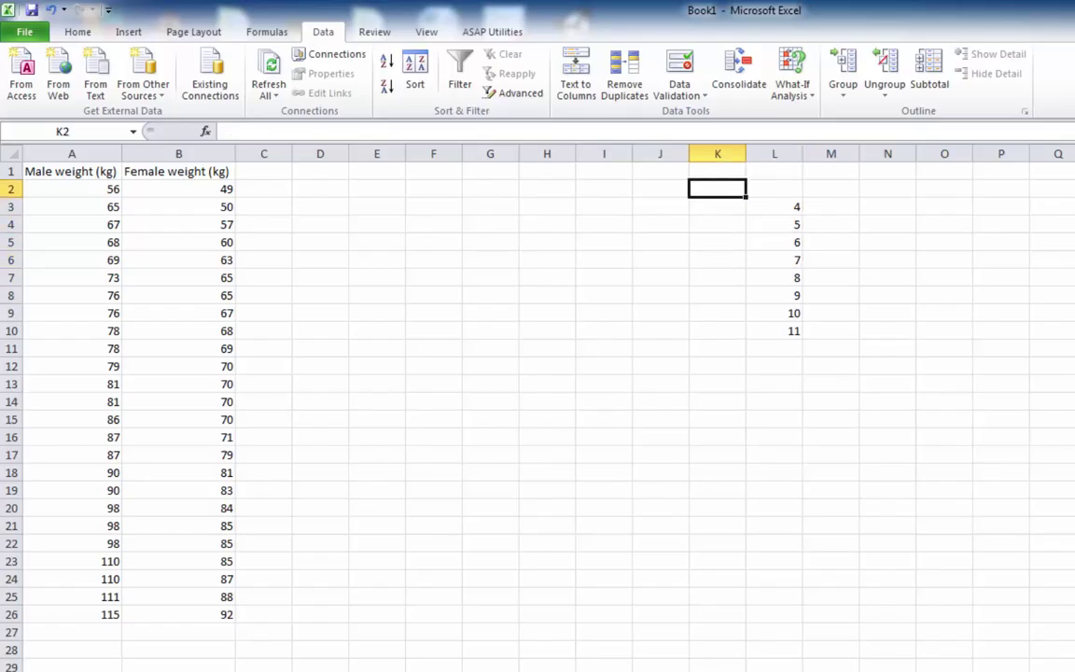
{"action": "key", "text": "Left"}
{"action": "key", "text": "Left"}
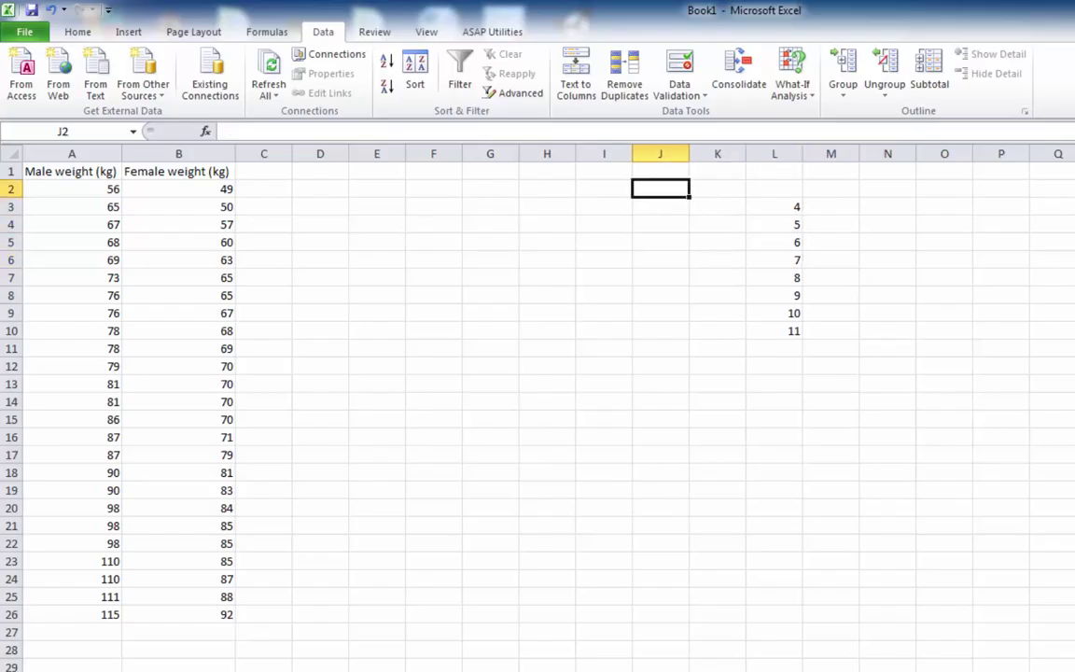
{"action": "key", "text": "Down"}
{"action": "key", "text": "Right"}
{"action": "key", "text": "Right"}
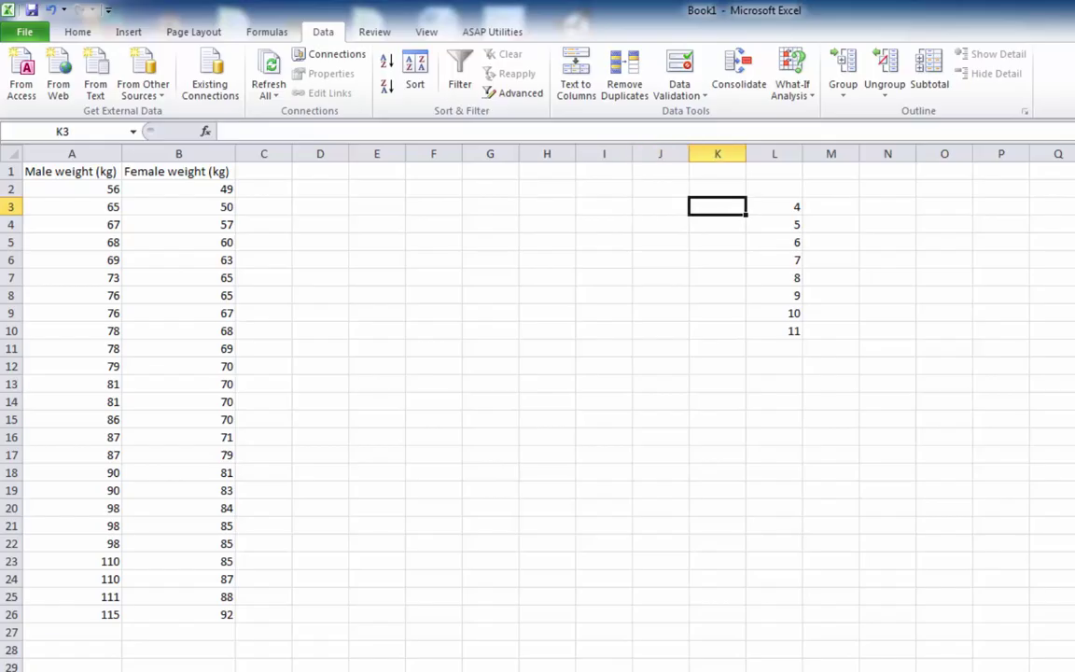
{"action": "key", "text": "Down"}
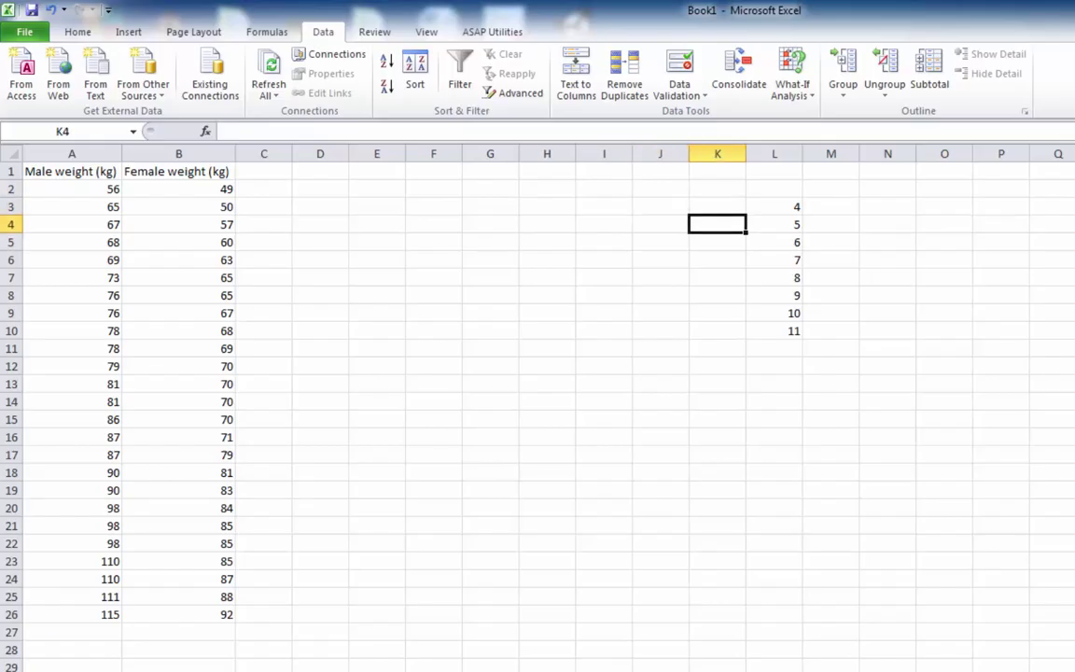
Enter male leaf 6 beside stem 5 and leaves 5, 7, 8, 9 beside stem 6.
{"action": "type", "text": "6"}
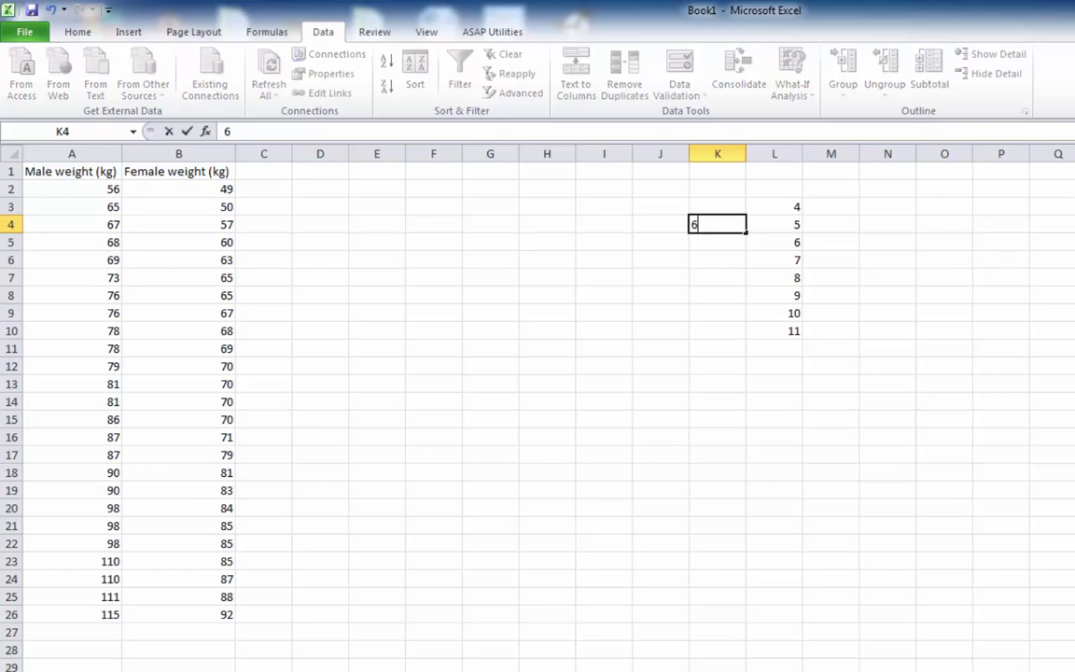
{"action": "key", "text": "Return"}
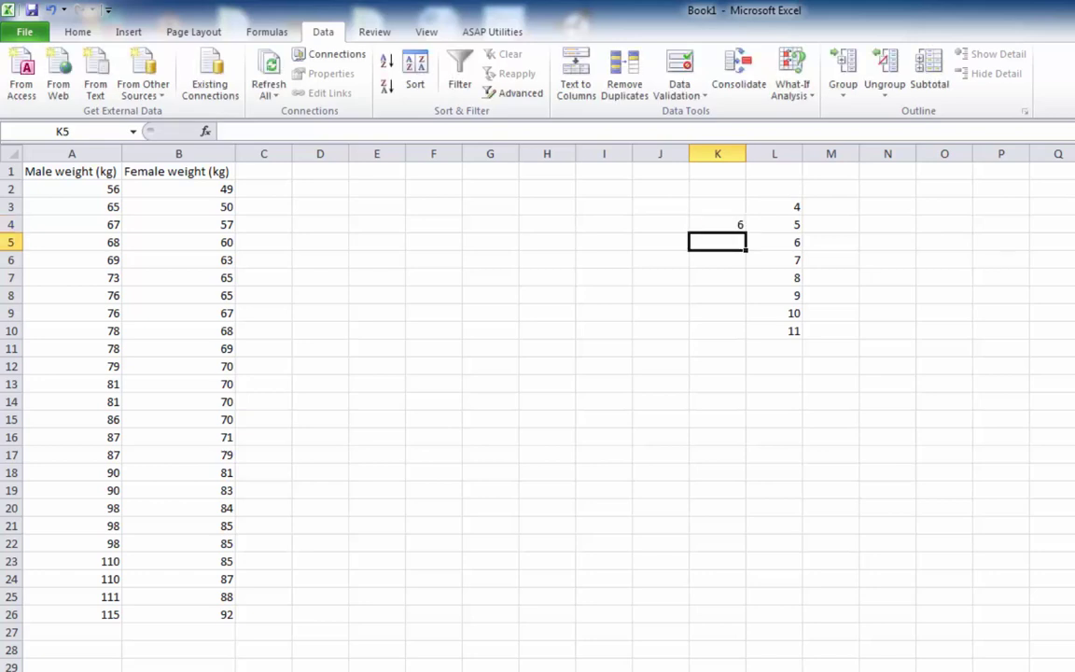
{"action": "type", "text": "5"}
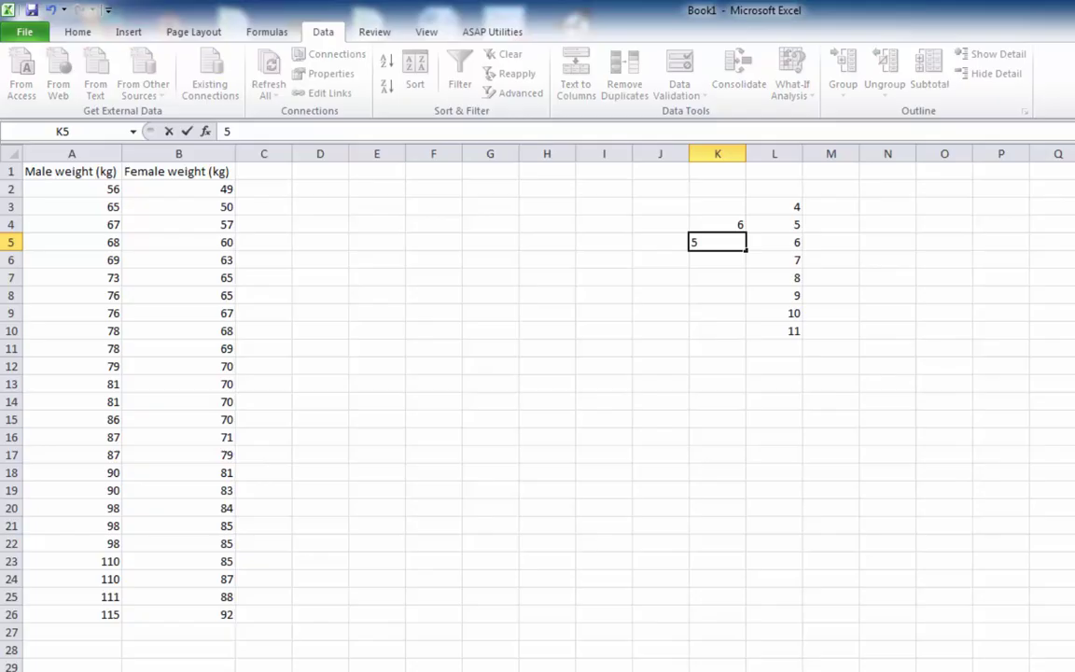
{"action": "left_click", "coordinate": [660, 241]}
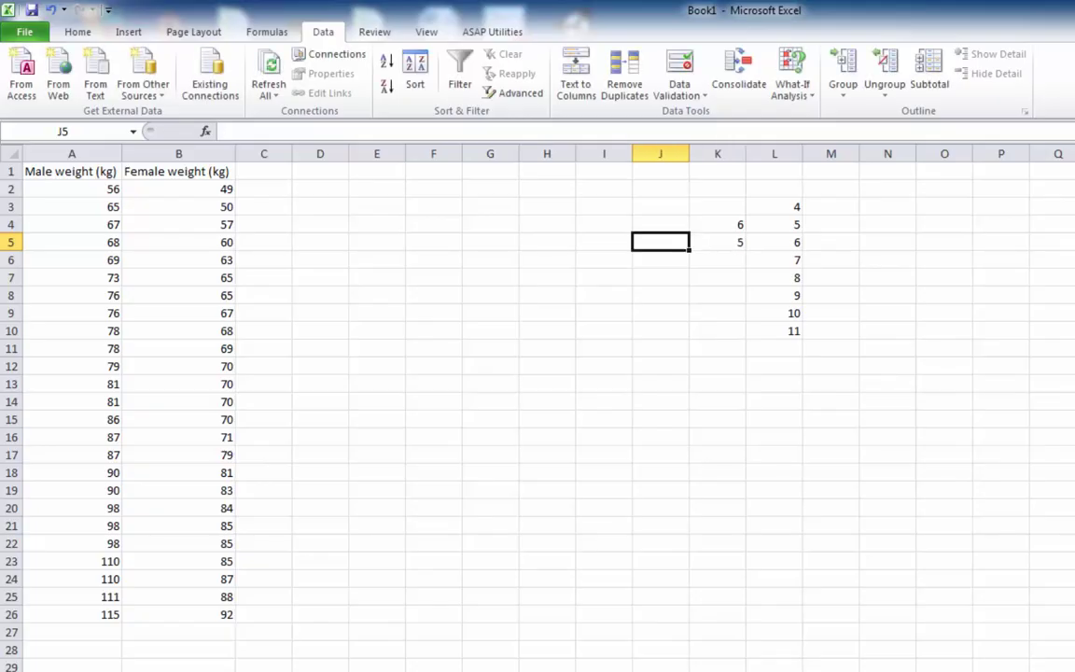
{"action": "type", "text": "7"}
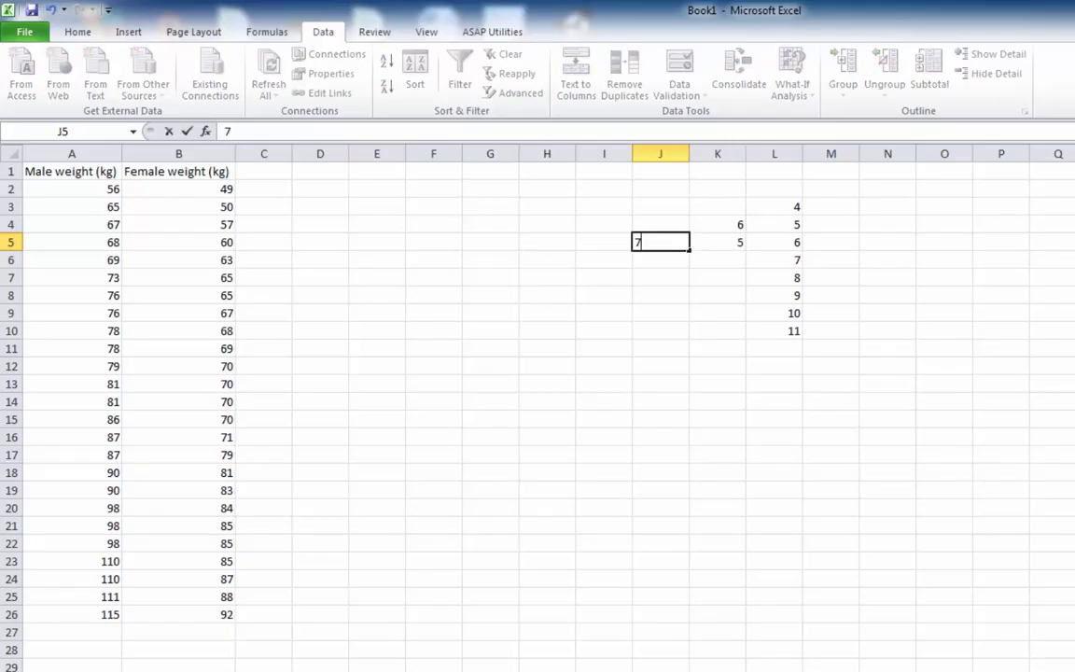
{"action": "left_click", "coordinate": [604, 242]}
{"action": "type", "text": "8"}
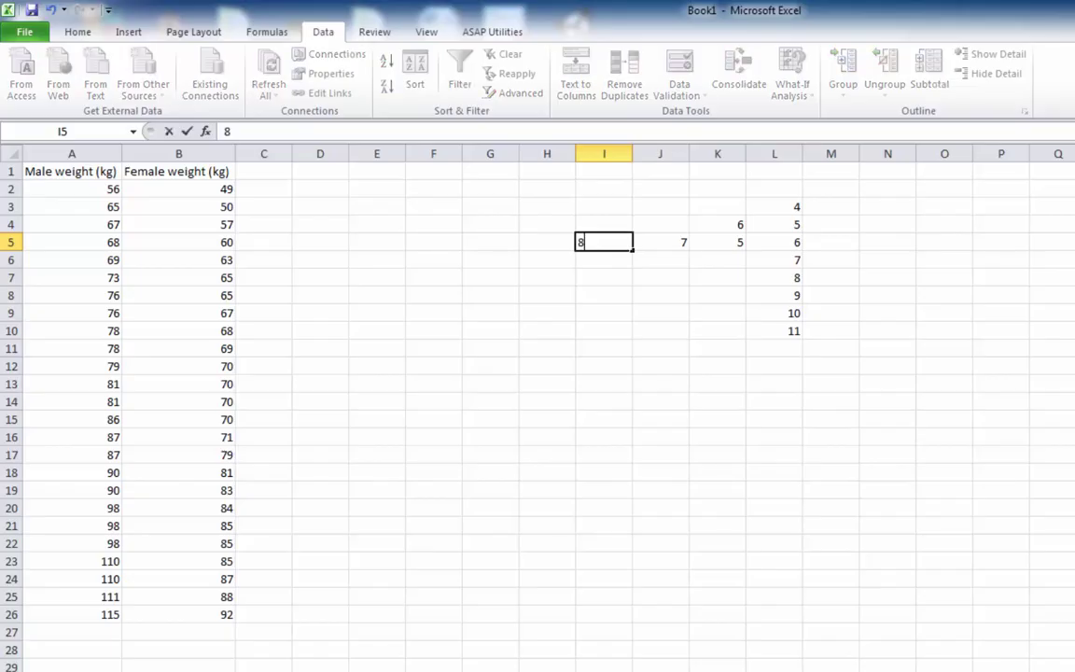
{"action": "left_click", "coordinate": [547, 242]}
{"action": "type", "text": "9"}
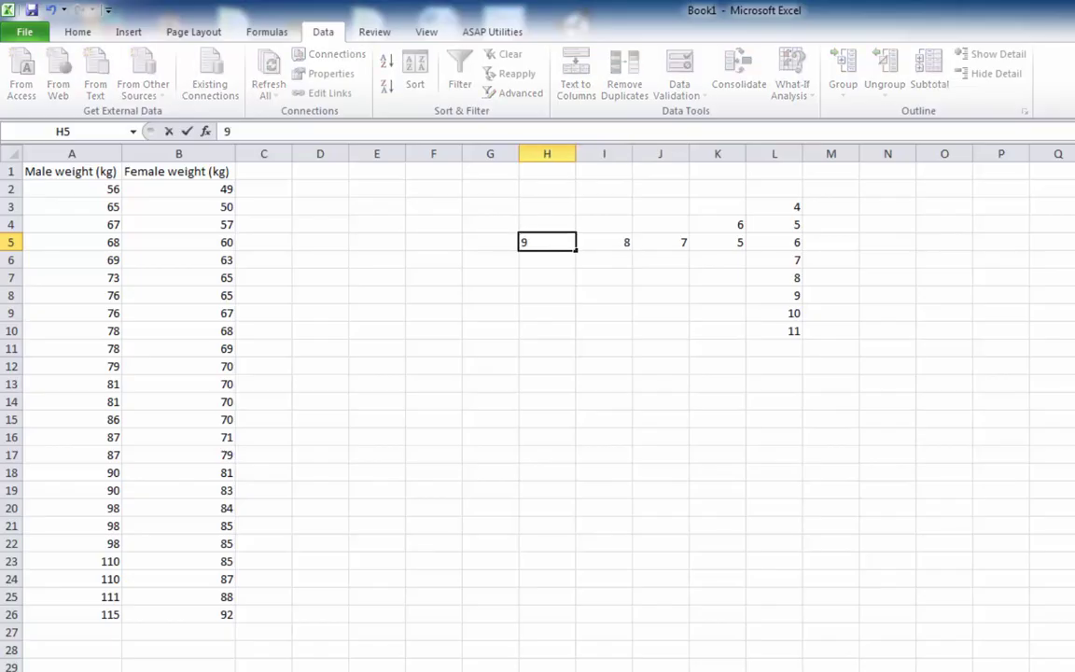
{"action": "key", "text": "Return"}
Enter the male leaves 3, 6, 8, 8, 9 to the left of stem 7.
{"action": "key", "text": "Right"}
{"action": "key", "text": "Right"}
{"action": "key", "text": "Right"}
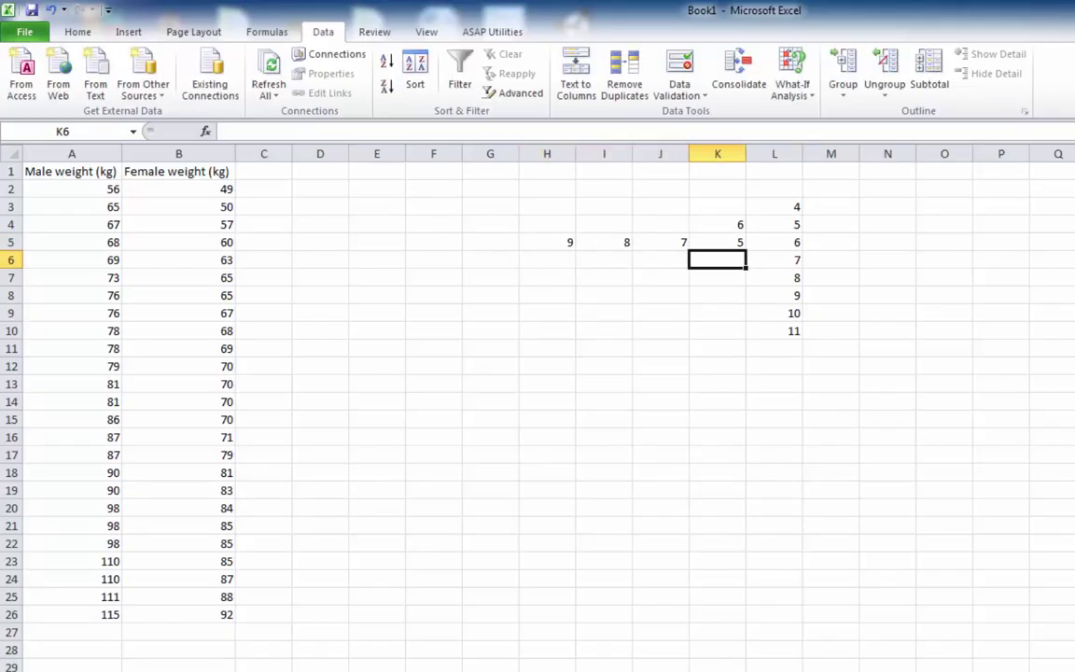
{"action": "type", "text": "3"}
{"action": "key", "text": "Left"}
{"action": "type", "text": "6"}
{"action": "key", "text": "Left"}
Enter the male leaves 1, 6, 7, 7 to the left of stem 8.
{"action": "type", "text": "6"}
{"action": "key", "text": "Left"}
{"action": "type", "text": "8"}
{"action": "key", "text": "Left"}
{"action": "type", "text": "8"}
{"action": "key", "text": "Left"}
{"action": "type", "text": "9"}
{"action": "key", "text": "Return"}
{"action": "type", "text": "1"}
{"action": "key", "text": "Left"}
{"action": "type", "text": "1"}
{"action": "key", "text": "Left"}
{"action": "type", "text": "6"}
{"action": "key", "text": "Left"}
{"action": "type", "text": "7"}
Enter the male leaves 0, 0, 8, 8, 8 to the left of stem 9.
{"action": "key", "text": "Left"}
{"action": "type", "text": "7"}
{"action": "key", "text": "Return"}
{"action": "key", "text": "Right"}
{"action": "key", "text": "Right"}
{"action": "key", "text": "Right"}
{"action": "key", "text": "Right"}
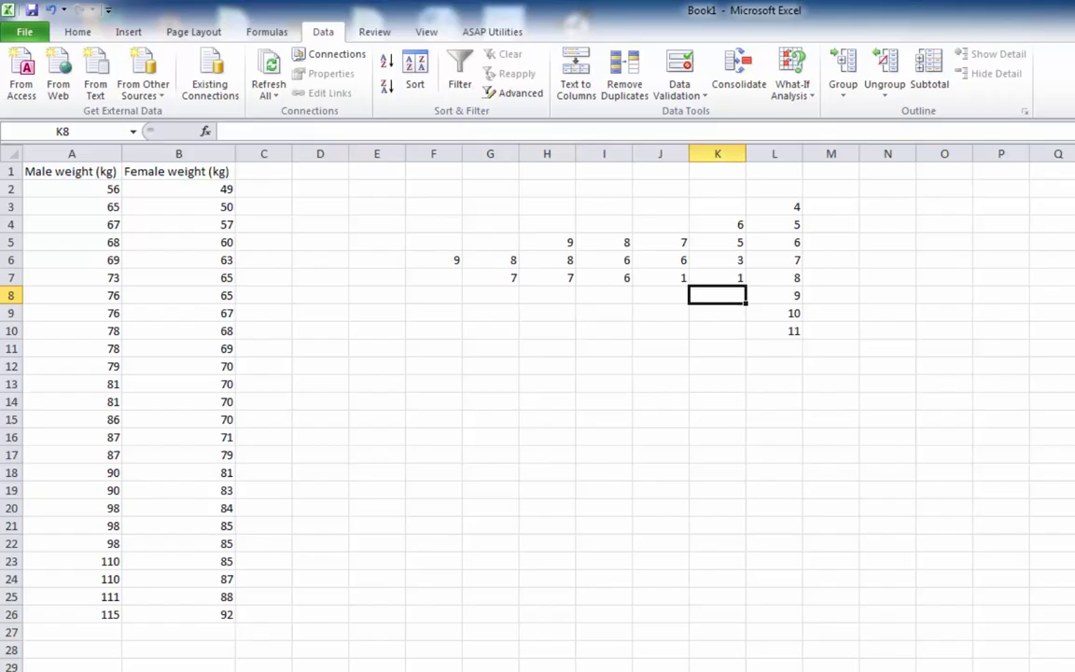
{"action": "type", "text": "0"}
{"action": "key", "text": "Left"}
{"action": "key", "text": "0"}
{"action": "key", "text": "Left"}
{"action": "key", "text": "8"}
Enter the male leaves 0, 0, 1, 5 to the left of stem 11.
{"action": "key", "text": "Left"}
{"action": "key", "text": "8"}
{"action": "key", "text": "Left"}
{"action": "type", "text": "8"}
{"action": "left_click", "coordinate": [717, 313]}
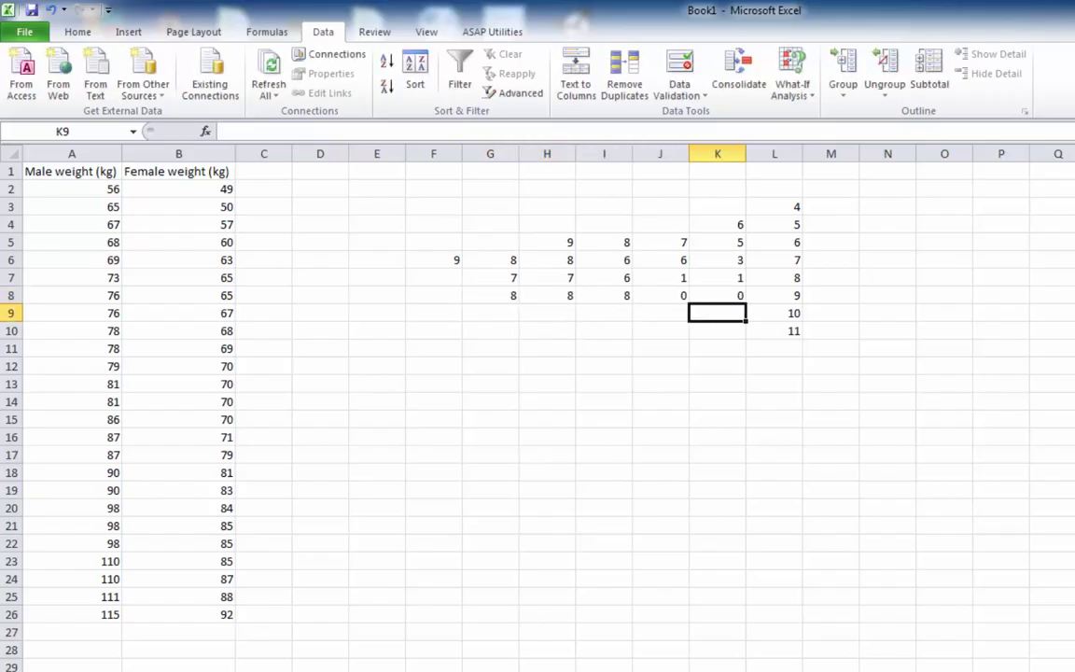
{"action": "key", "text": "Down"}
{"action": "type", "text": "0"}
{"action": "key", "text": "Left"}
{"action": "type", "text": "0"}
{"action": "key", "text": "Left"}
{"action": "type", "text": "1"}
{"action": "key", "text": "Left"}
{"action": "type", "text": "5"}
{"action": "key", "text": "Right"}
{"action": "key", "text": "Right"}
{"action": "key", "text": "Right"}
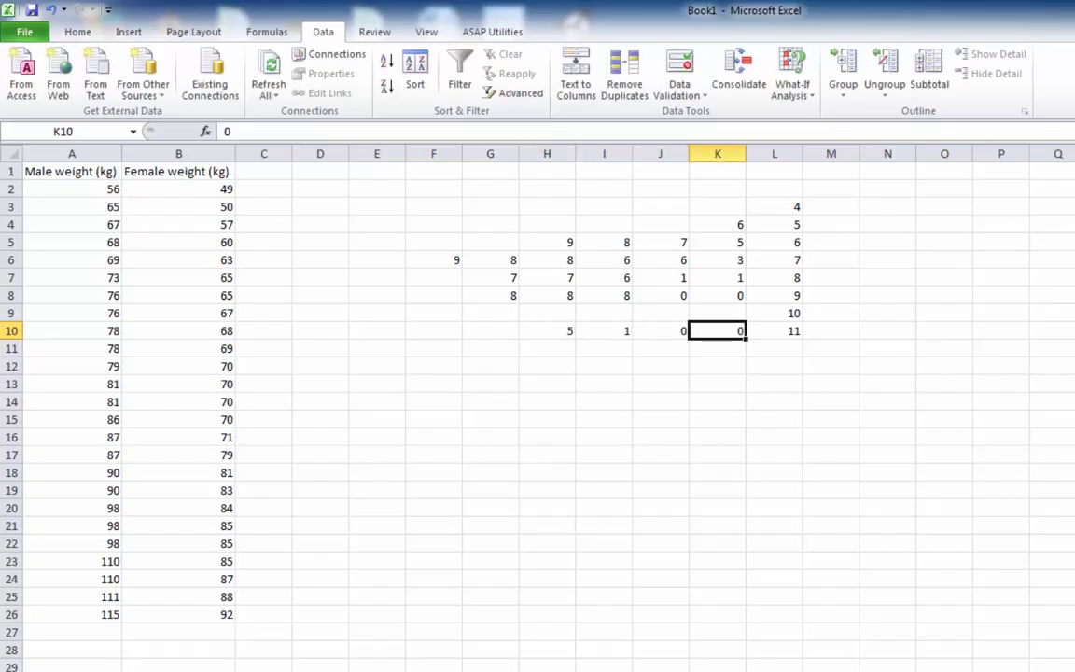
Check the empty stem 10 row, then go to the female leaf cell beside stem 4.
{"action": "left_click", "coordinate": [717, 313]}
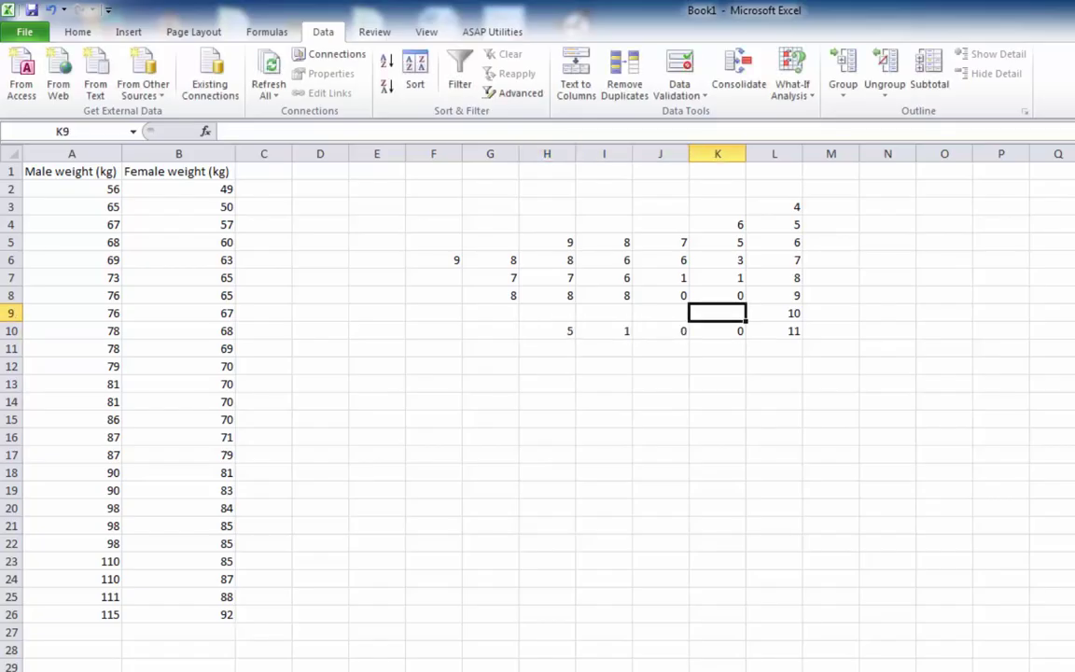
{"action": "left_click", "coordinate": [773, 312]}
{"action": "left_click", "coordinate": [717, 313]}
{"action": "left_click", "coordinate": [547, 313]}
{"action": "left_click", "coordinate": [660, 313]}
{"action": "key", "text": "Right"}
{"action": "key", "text": "Right"}
{"action": "key", "text": "Right"}
{"action": "key", "text": "Up"}
{"action": "key", "text": "Up"}
{"action": "key", "text": "Up"}
{"action": "key", "text": "Up"}
{"action": "key", "text": "Up"}
{"action": "key", "text": "Up"}
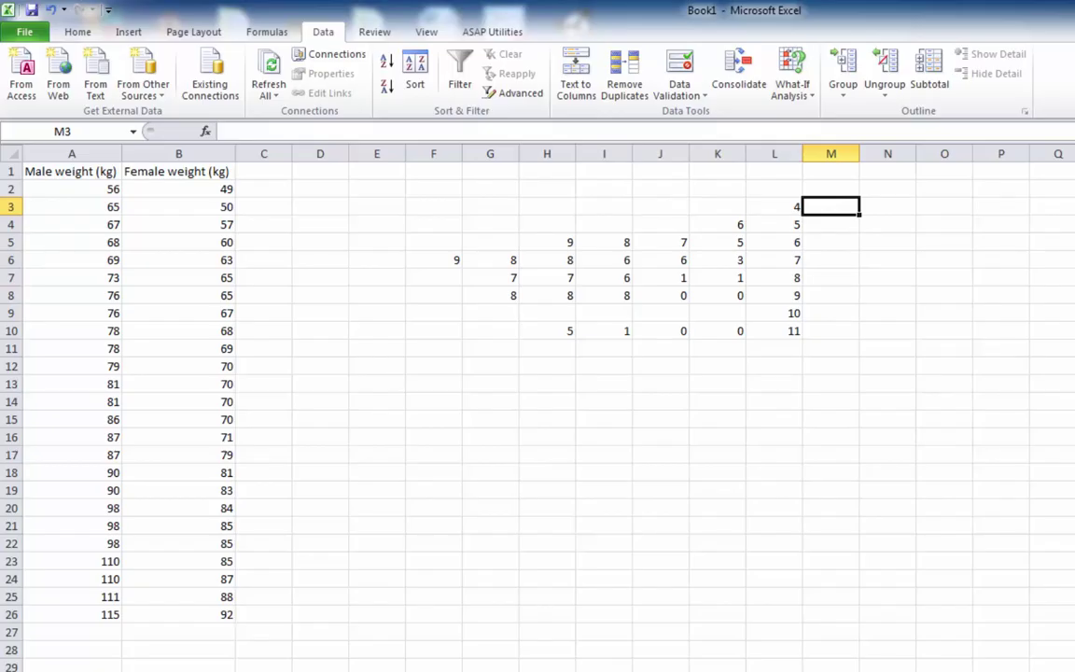
Enter the female leaves right of stems 4 to 9, from 9 beside stem 4 to 2 beside stem 9.
{"action": "type", "text": "9"}
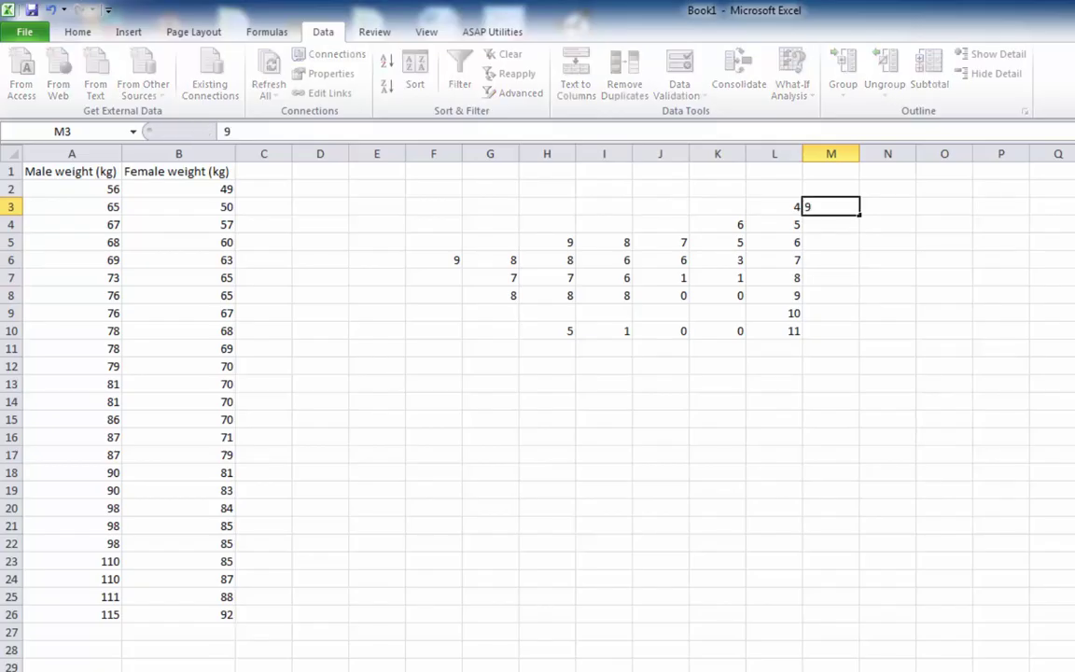
{"action": "key", "text": "Return"}
{"action": "type", "text": "0"}
{"action": "key", "text": "Tab"}
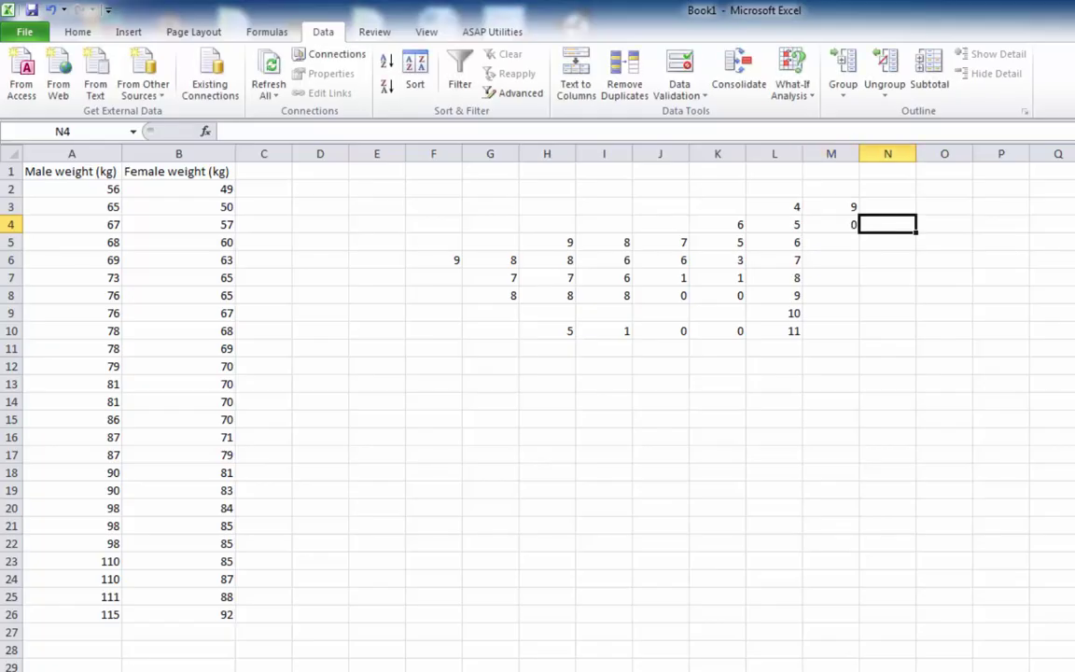
{"action": "type", "text": "7"}
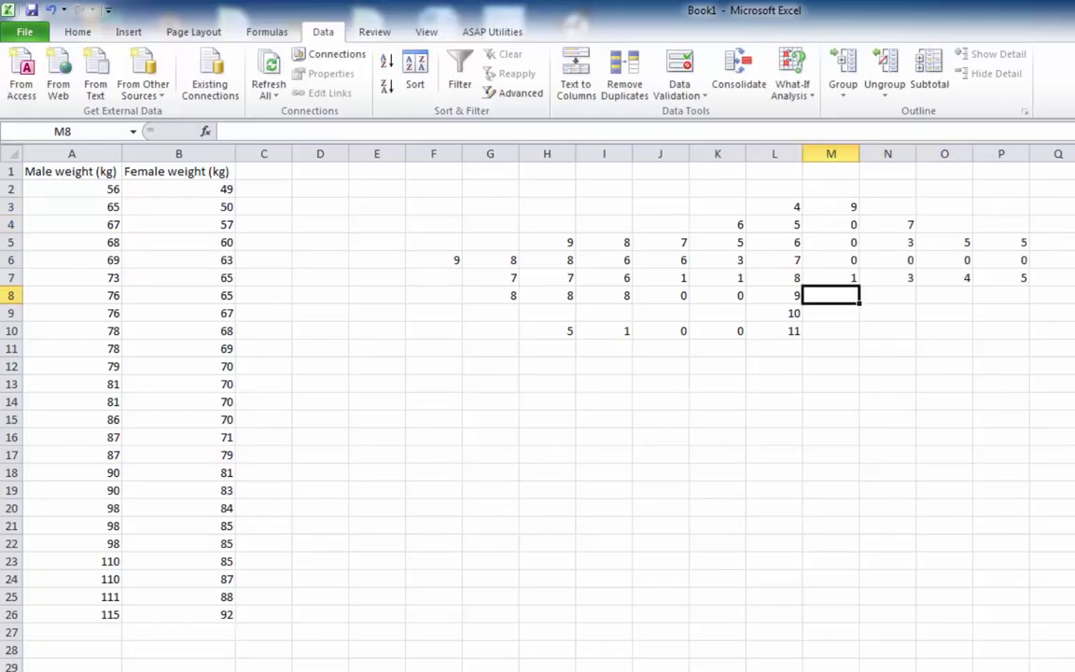
{"action": "type", "text": "2"}
{"action": "key", "text": "Tab"}
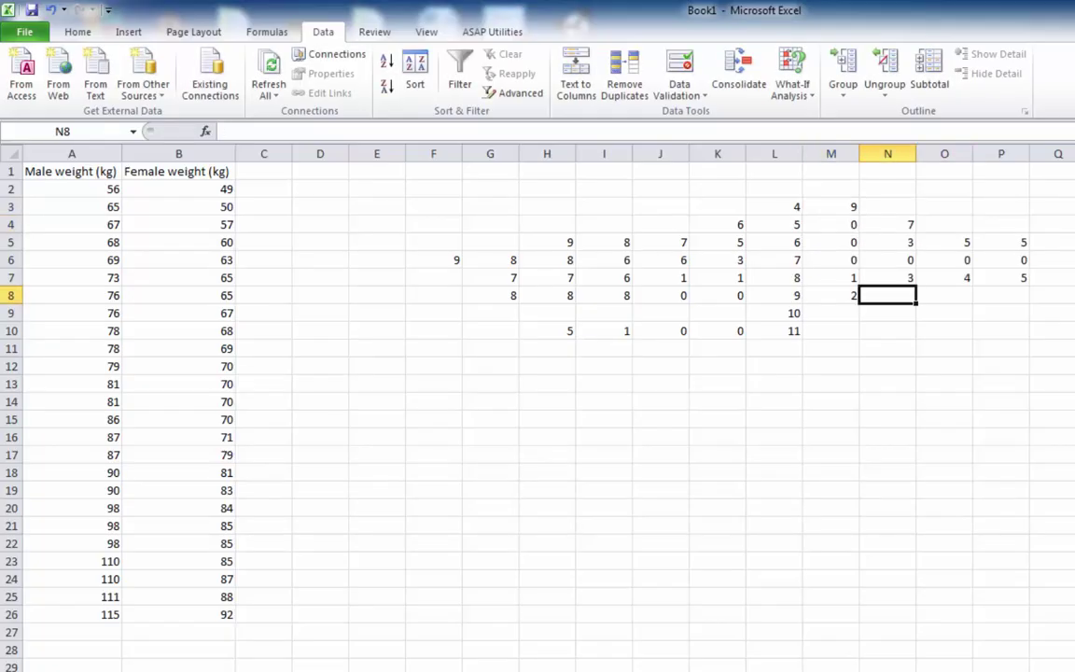
{"action": "key", "text": "Down"}
{"action": "key", "text": "Left"}
{"action": "key", "text": "Down"}
{"action": "key", "text": "Down"}
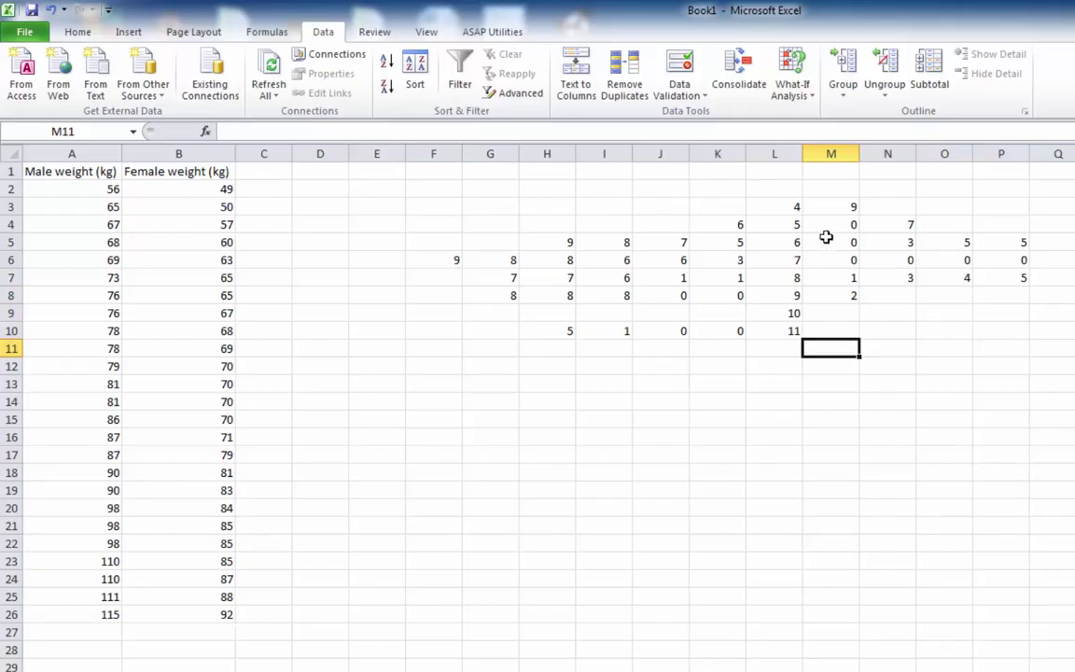
Apply a left border and a right border to the stem cells L3:L10.
{"action": "left_click_drag", "start_coordinate": [782, 207], "coordinate": [785, 333]}
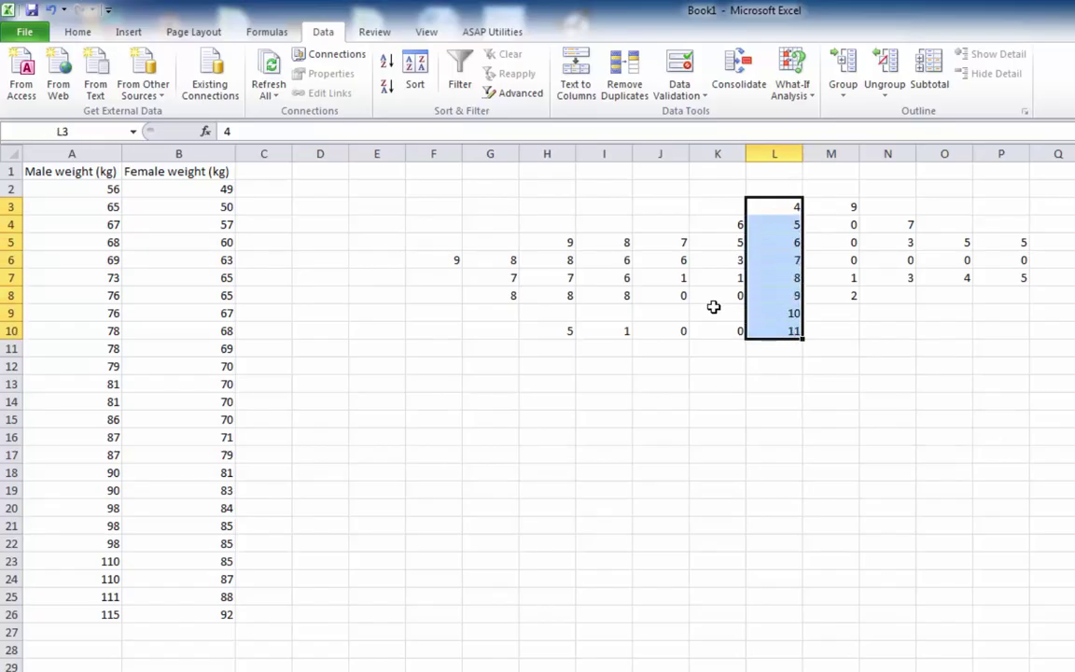
{"action": "left_click", "coordinate": [79, 33]}
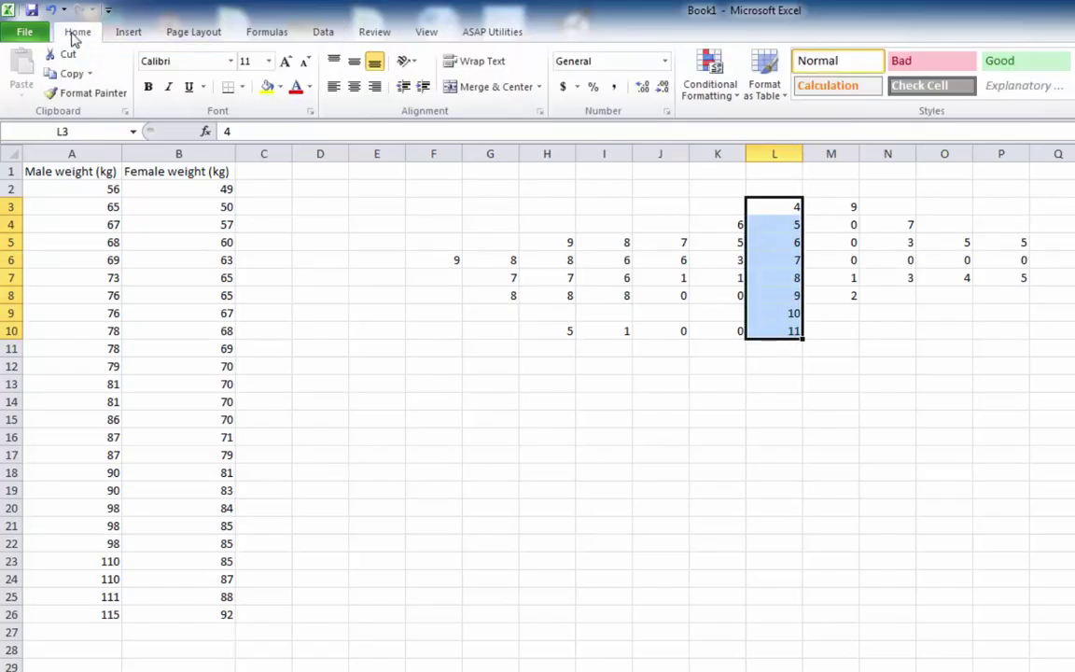
{"action": "left_click", "coordinate": [243, 88]}
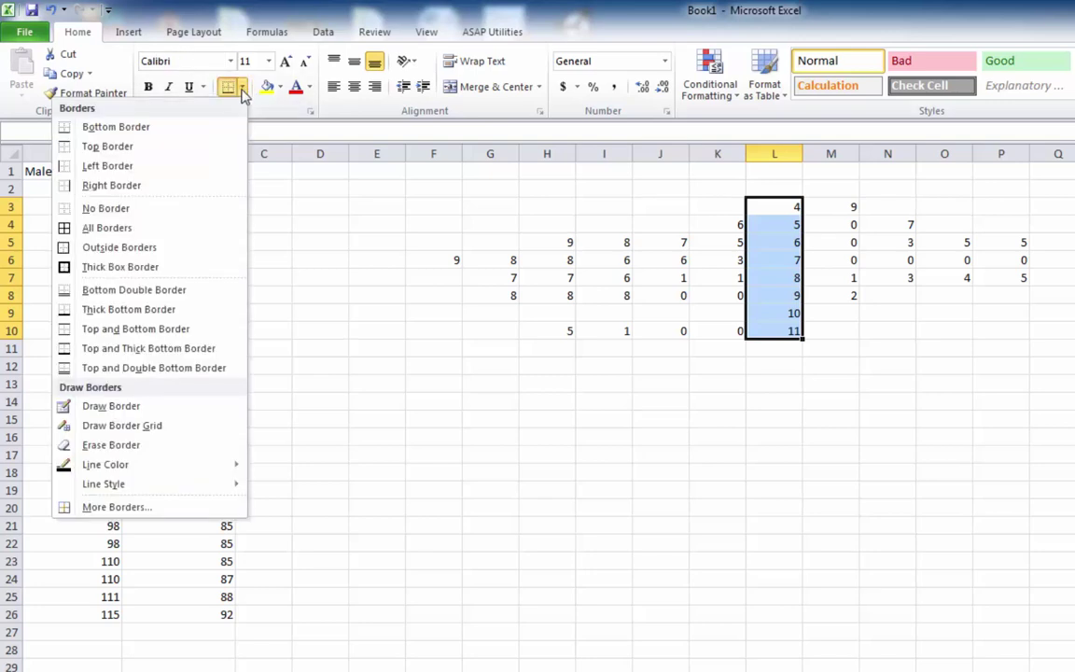
{"action": "left_click", "coordinate": [63, 164]}
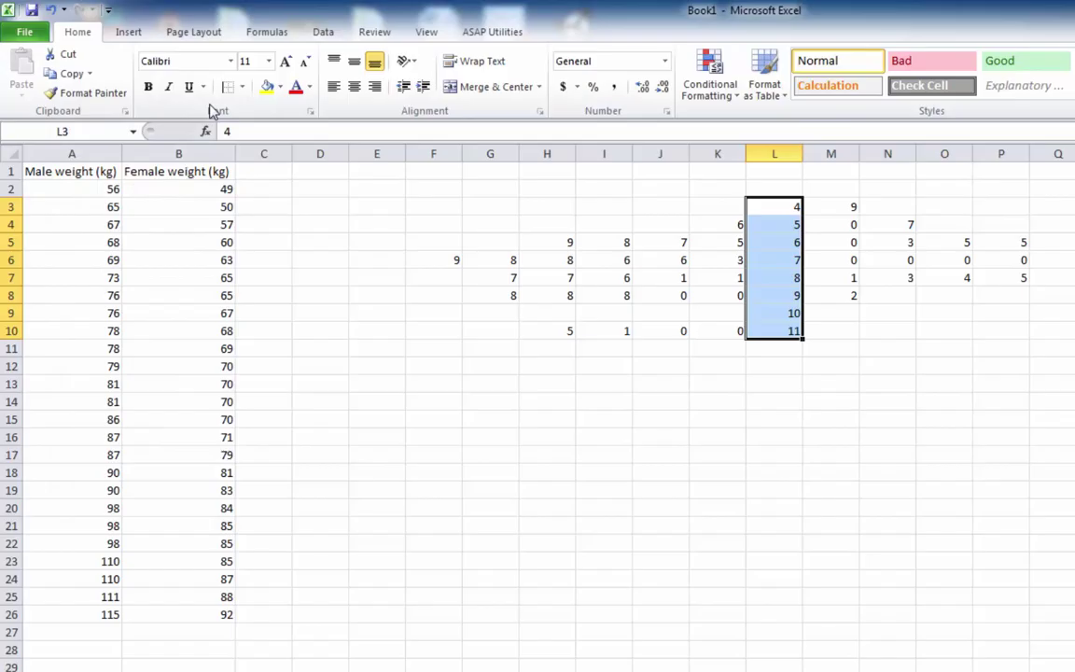
{"action": "left_click", "coordinate": [239, 87]}
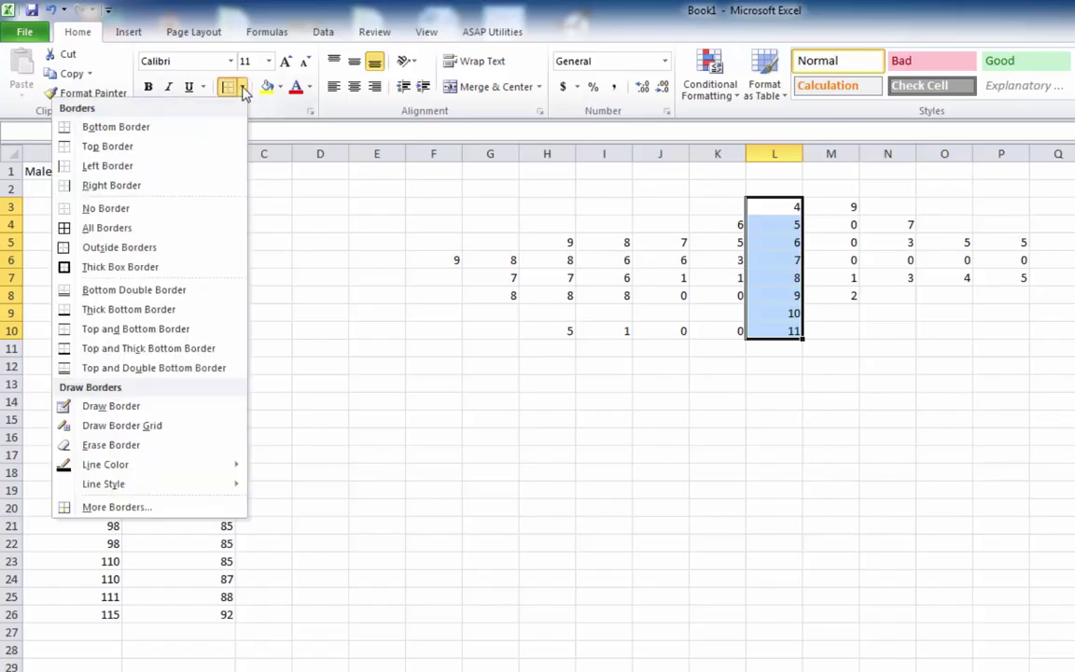
{"action": "left_click", "coordinate": [131, 185]}
{"action": "left_click", "coordinate": [978, 541]}
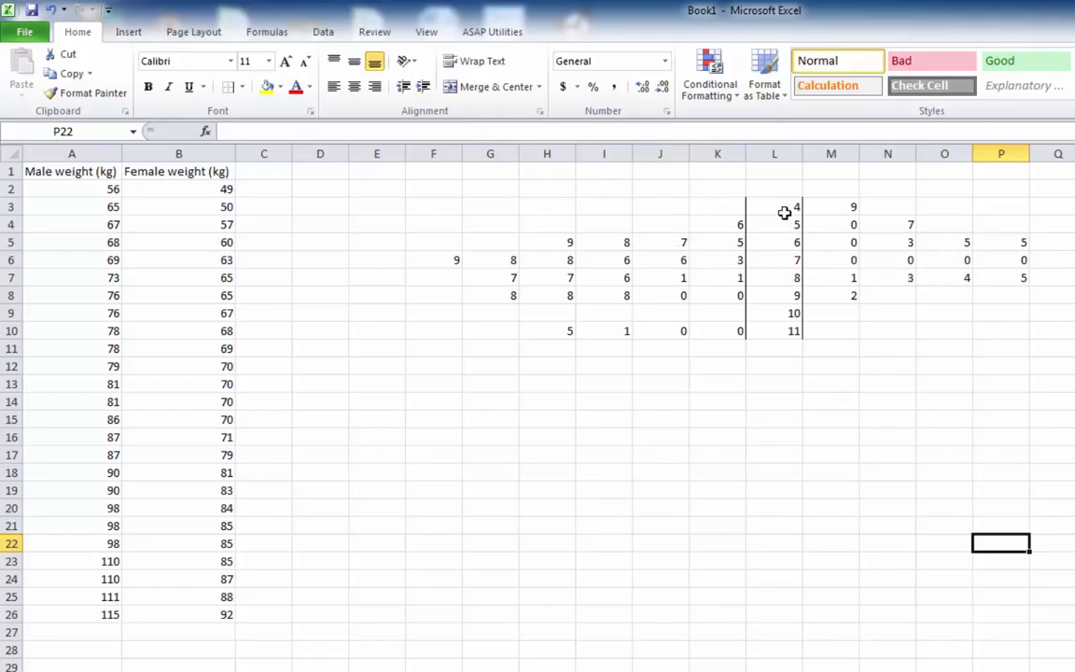
Autofit the stem column L and the female leaf columns M to T narrow.
{"action": "double_click", "coordinate": [801, 153]}
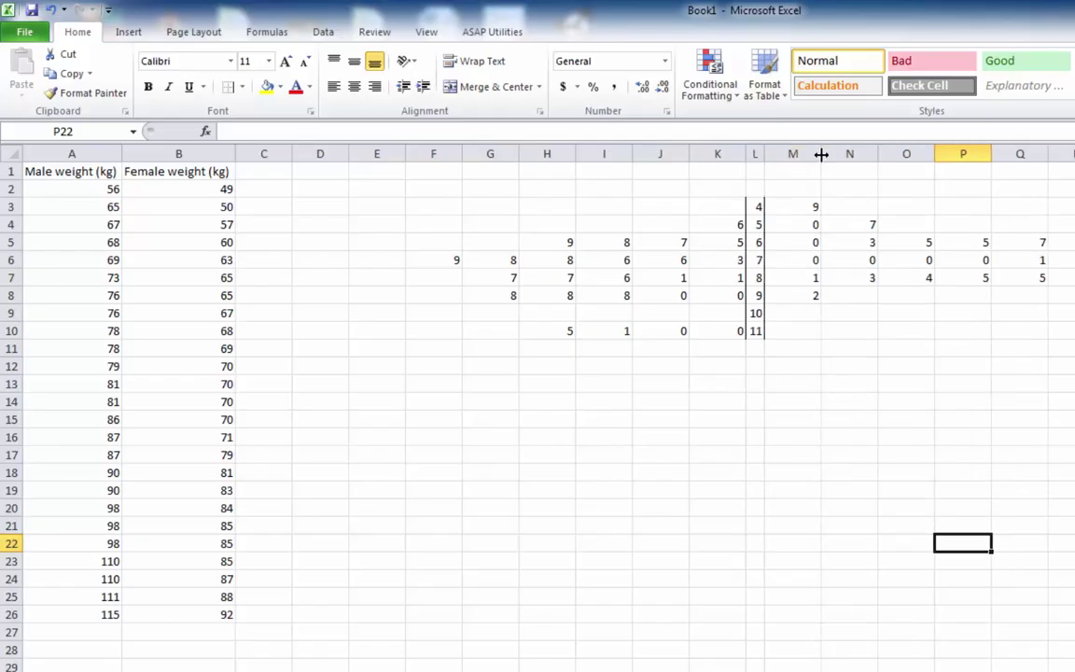
{"action": "double_click", "coordinate": [823, 153]}
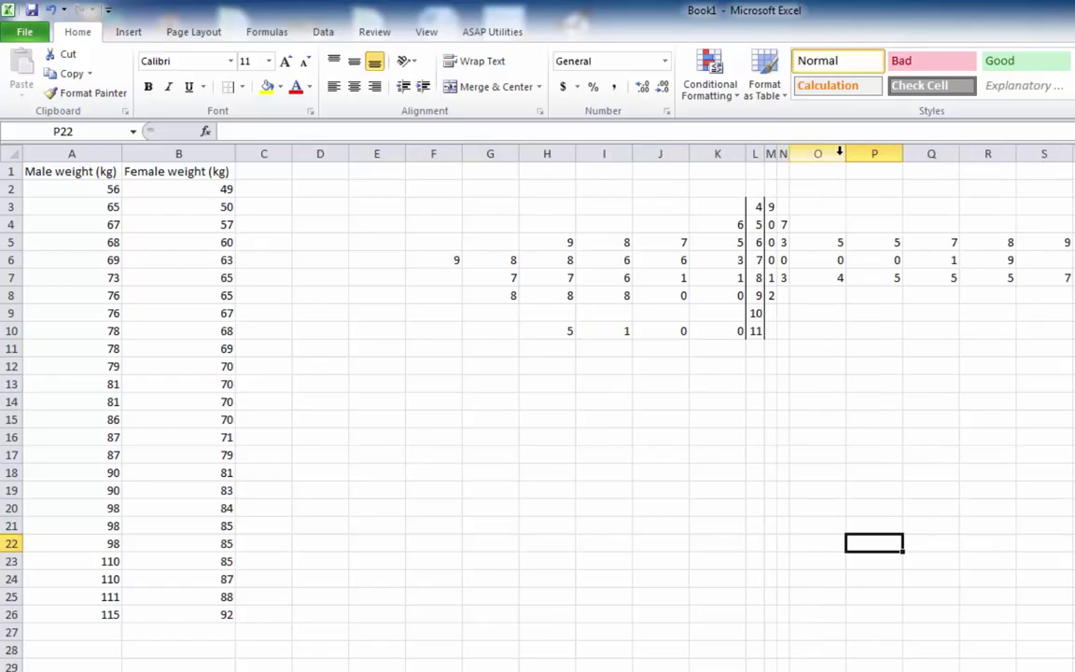
{"action": "double_click", "coordinate": [845, 153]}
{"action": "double_click", "coordinate": [857, 153]}
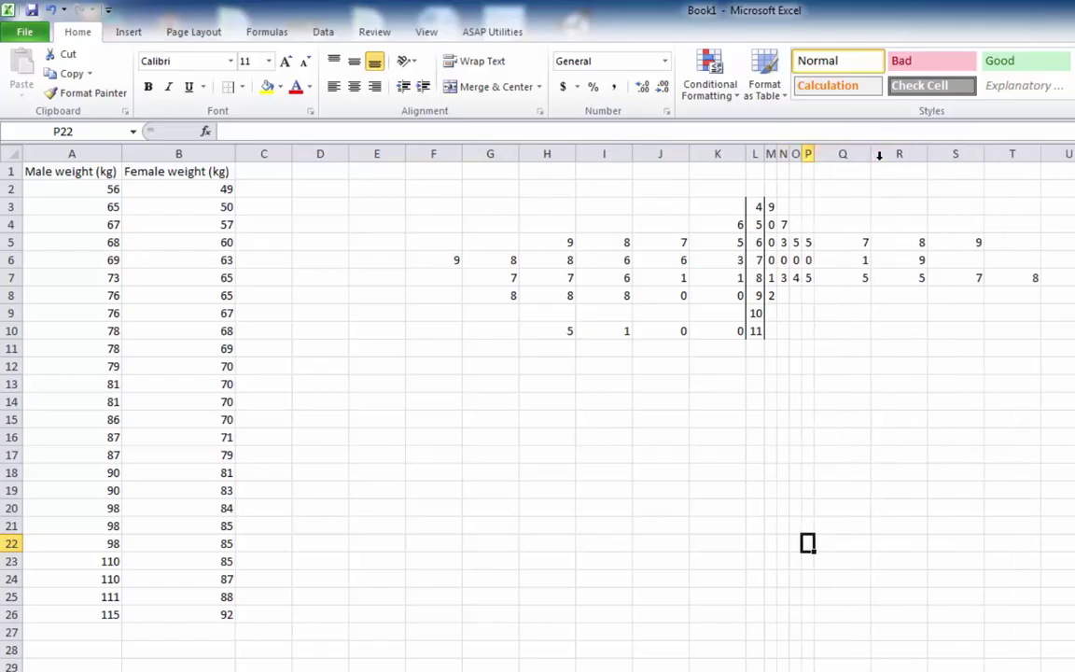
{"action": "double_click", "coordinate": [871, 153]}
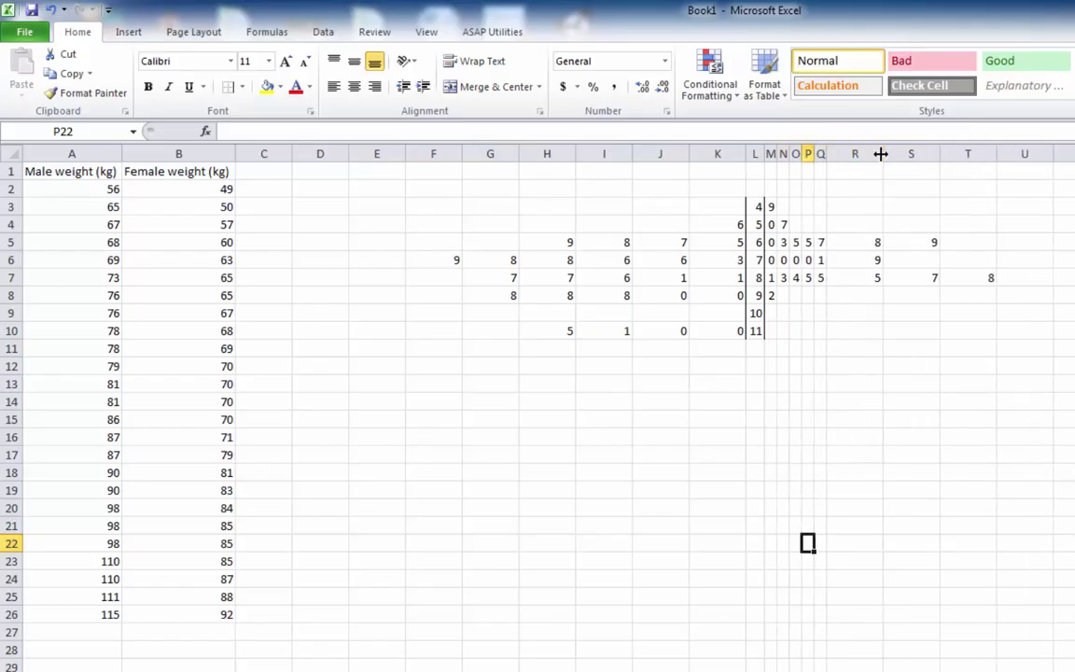
{"action": "double_click", "coordinate": [881, 154]}
{"action": "double_click", "coordinate": [894, 153]}
{"action": "double_click", "coordinate": [904, 153]}
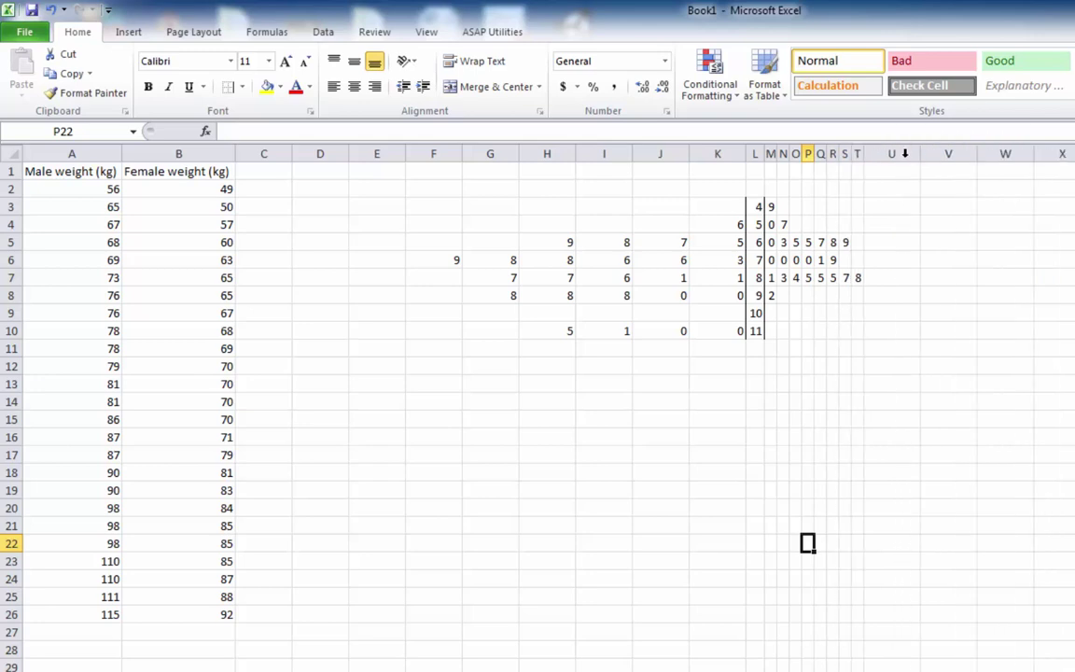
Narrow the male leaf columns K through F to fit their single digits.
{"action": "double_click", "coordinate": [688, 153]}
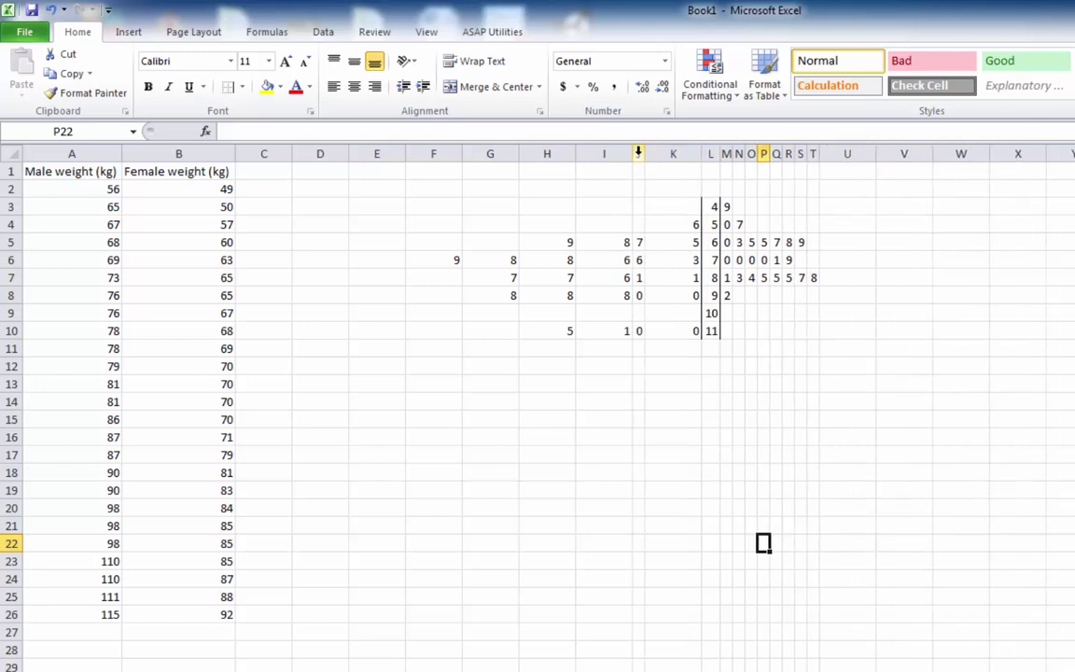
{"action": "double_click", "coordinate": [702, 153]}
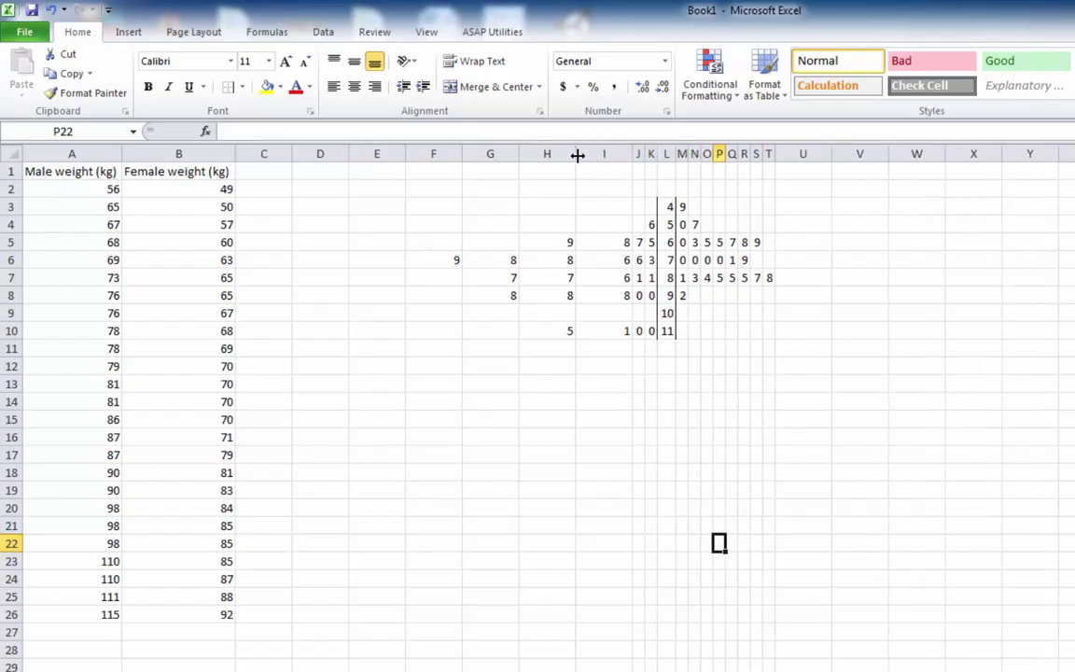
{"action": "left_click_drag", "start_coordinate": [627, 154], "coordinate": [628, 152]}
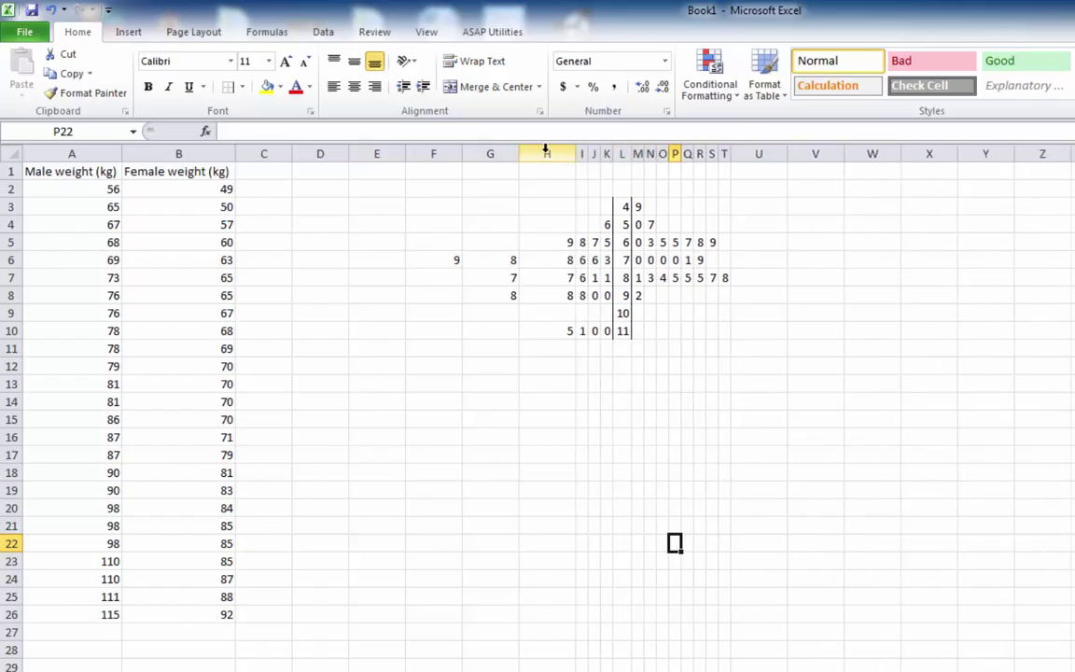
{"action": "left_click_drag", "start_coordinate": [575, 153], "coordinate": [531, 154]}
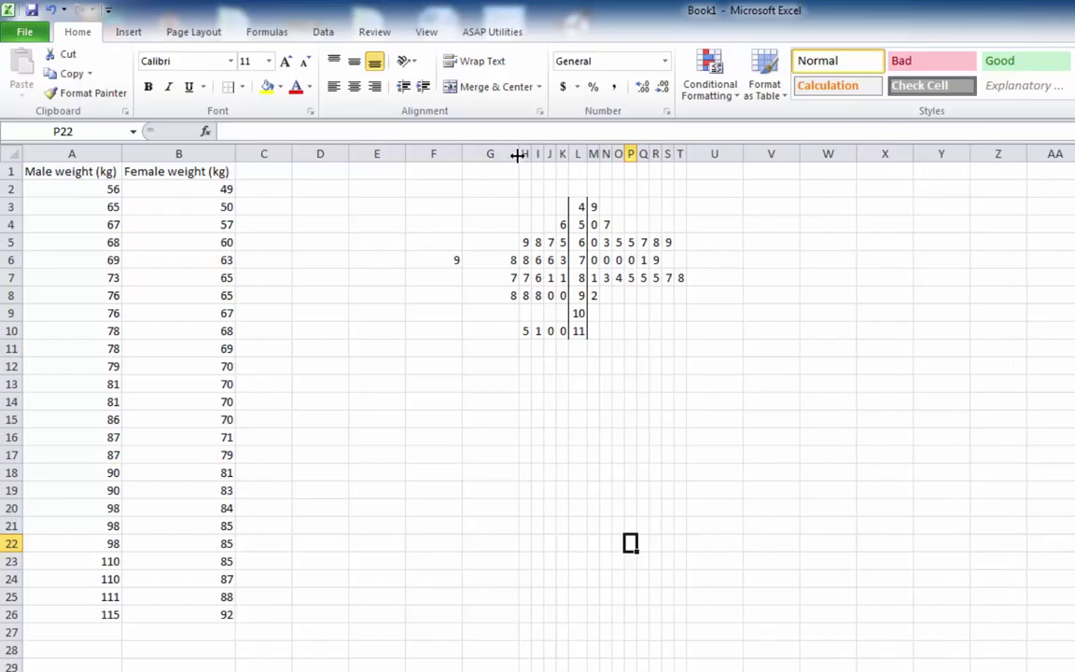
{"action": "double_click", "coordinate": [517, 156]}
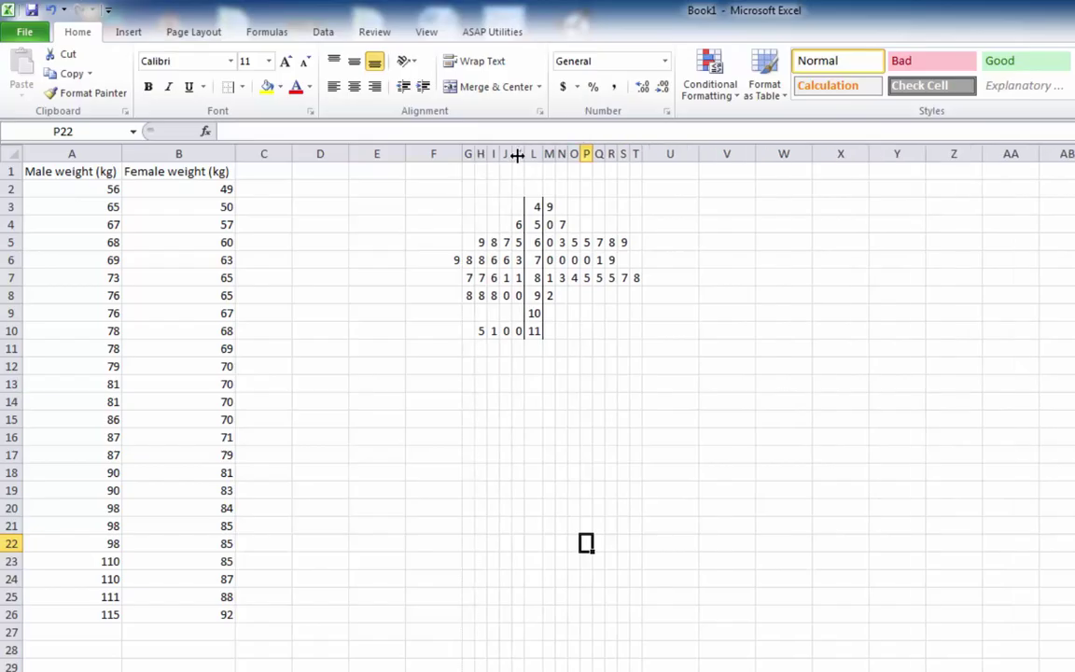
{"action": "double_click", "coordinate": [459, 154]}
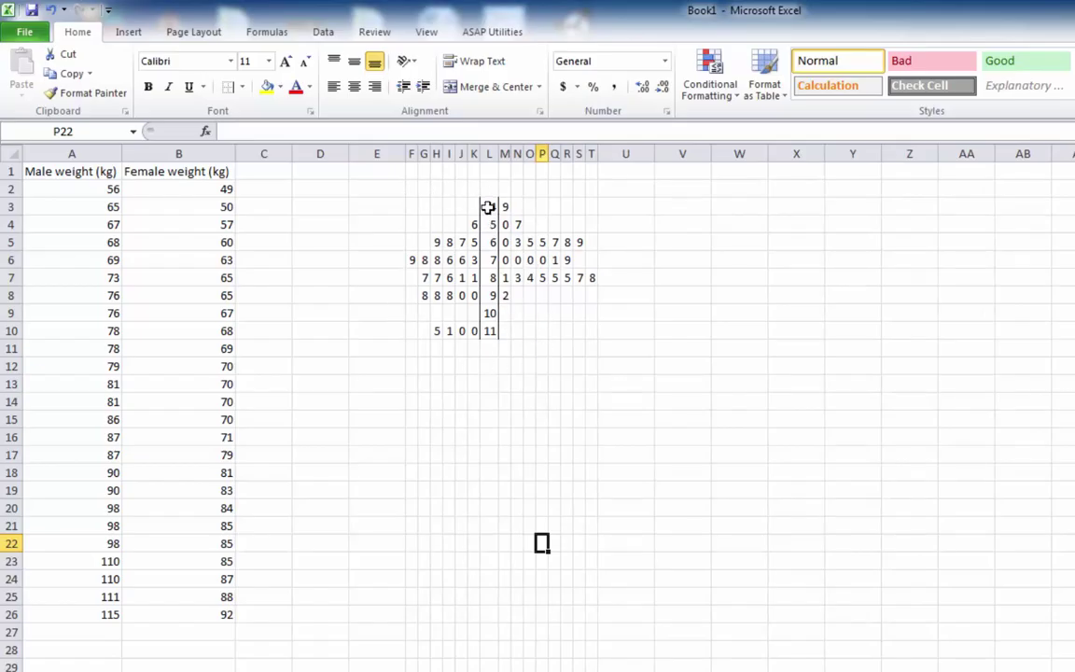
{"action": "left_click_drag", "start_coordinate": [487, 207], "coordinate": [487, 330]}
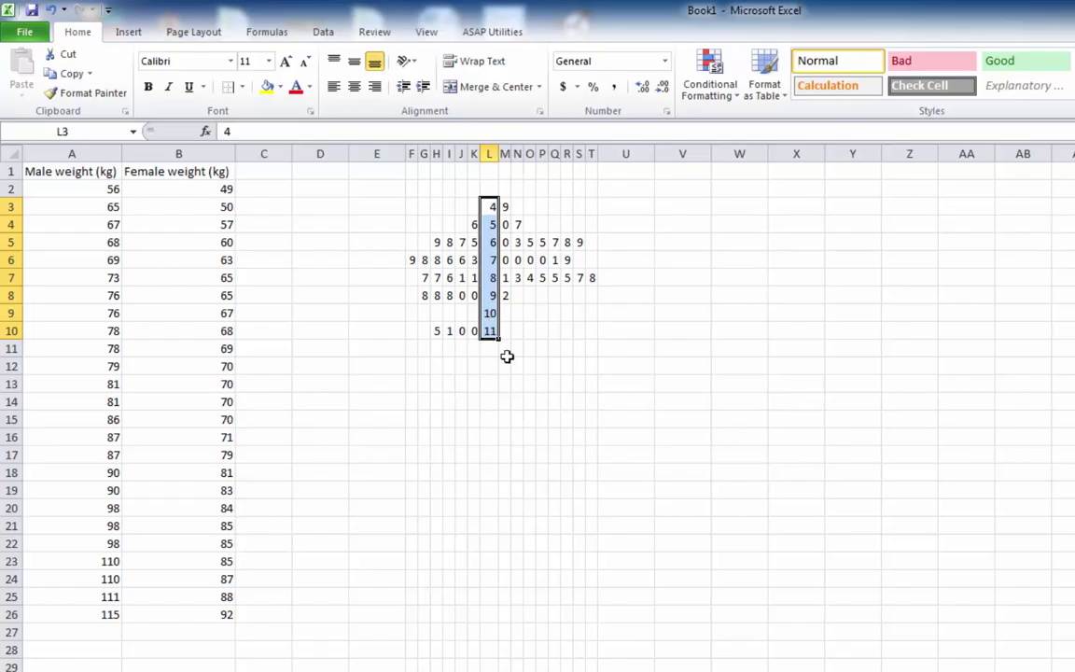
Centre-align and bold the stem numbers in L3:L10.
{"action": "left_click", "coordinate": [354, 89]}
{"action": "left_click", "coordinate": [667, 350]}
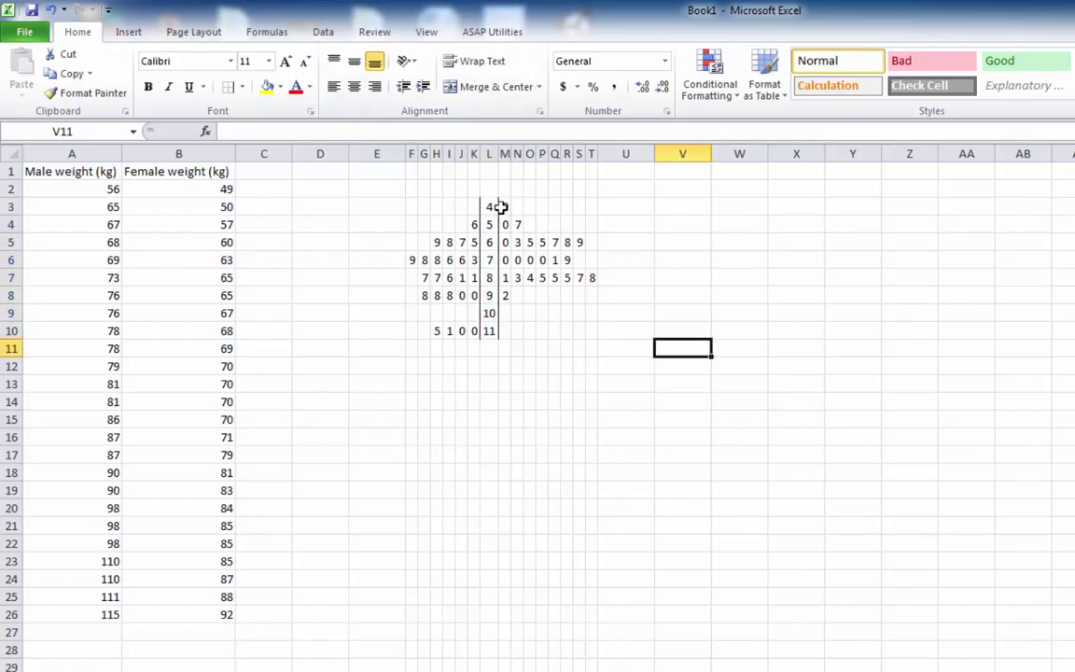
{"action": "left_click_drag", "start_coordinate": [484, 206], "coordinate": [492, 330]}
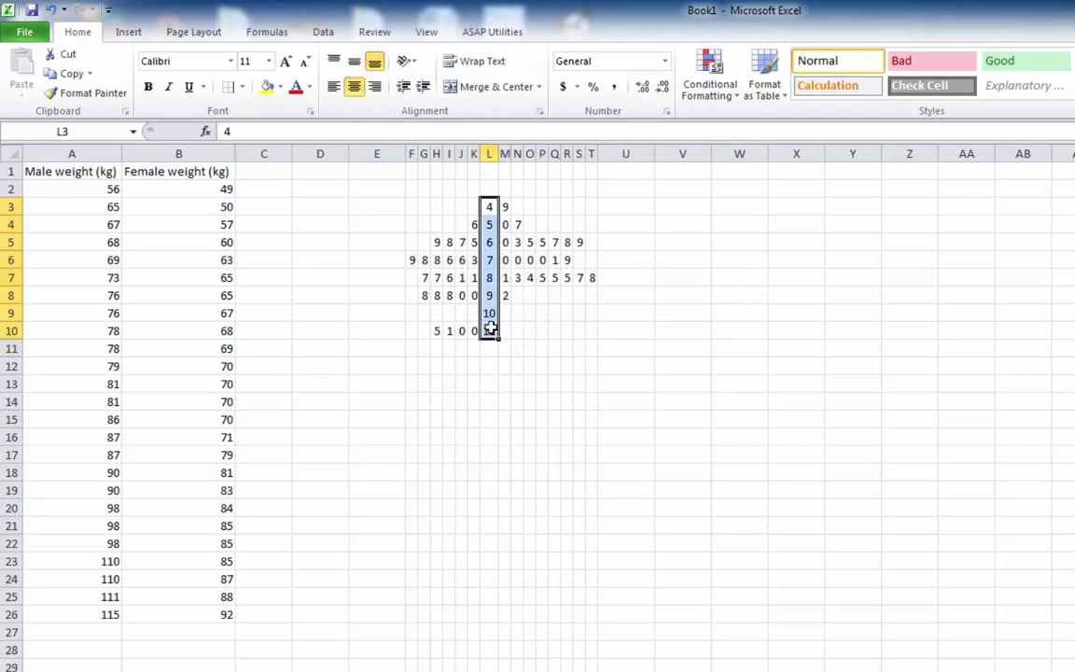
{"action": "left_click", "coordinate": [147, 87]}
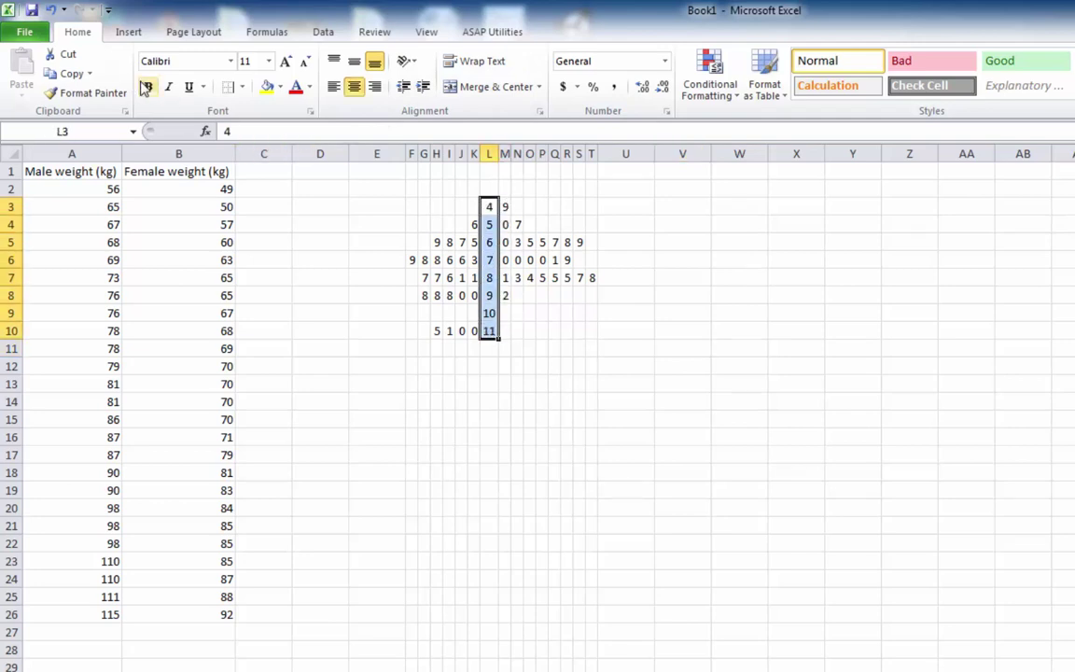
{"action": "left_click", "coordinate": [908, 490]}
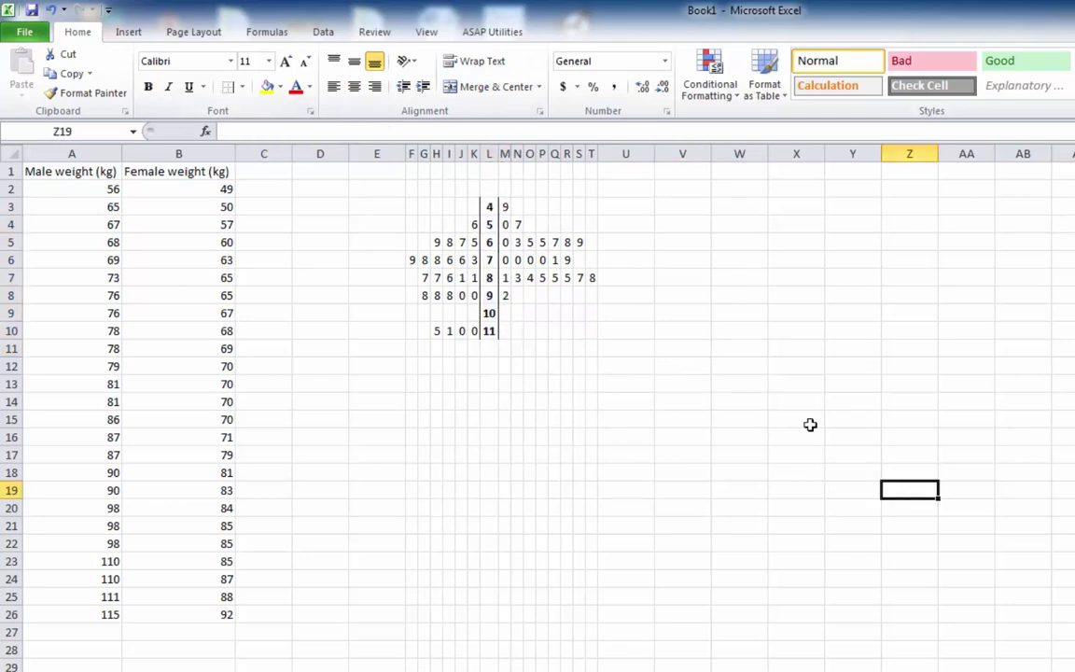
Add the headings 'Female Weight (kg)' in N2 and 'Male Weight (kg)' in E2.
{"action": "left_click", "coordinate": [517, 188]}
{"action": "type", "text": "Female Weight (kg"}
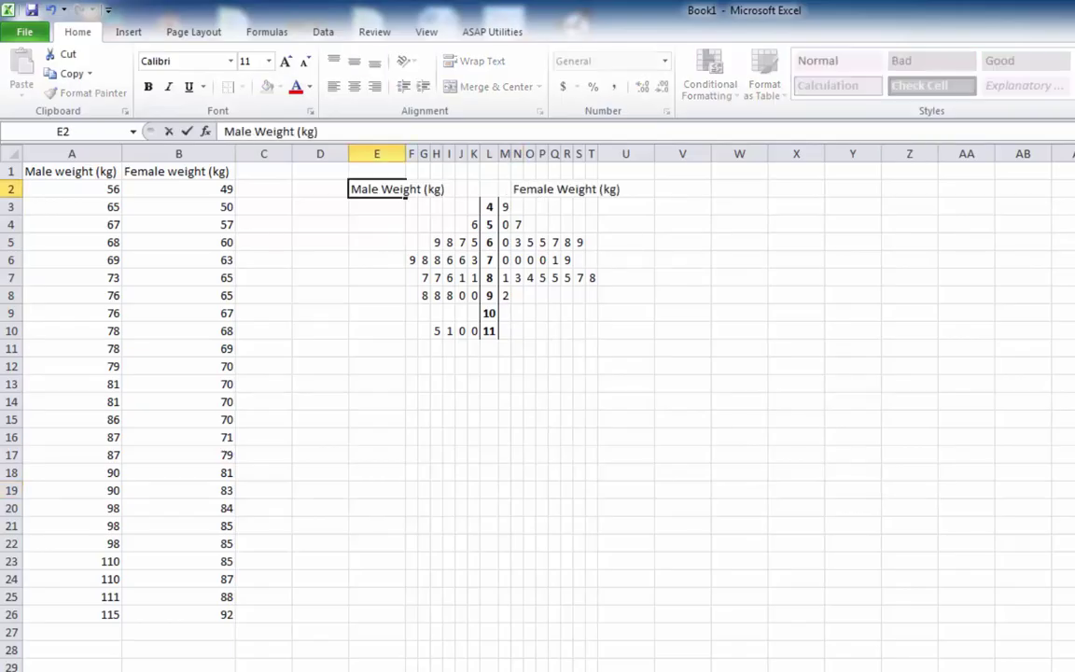
{"action": "left_click", "coordinate": [625, 348]}
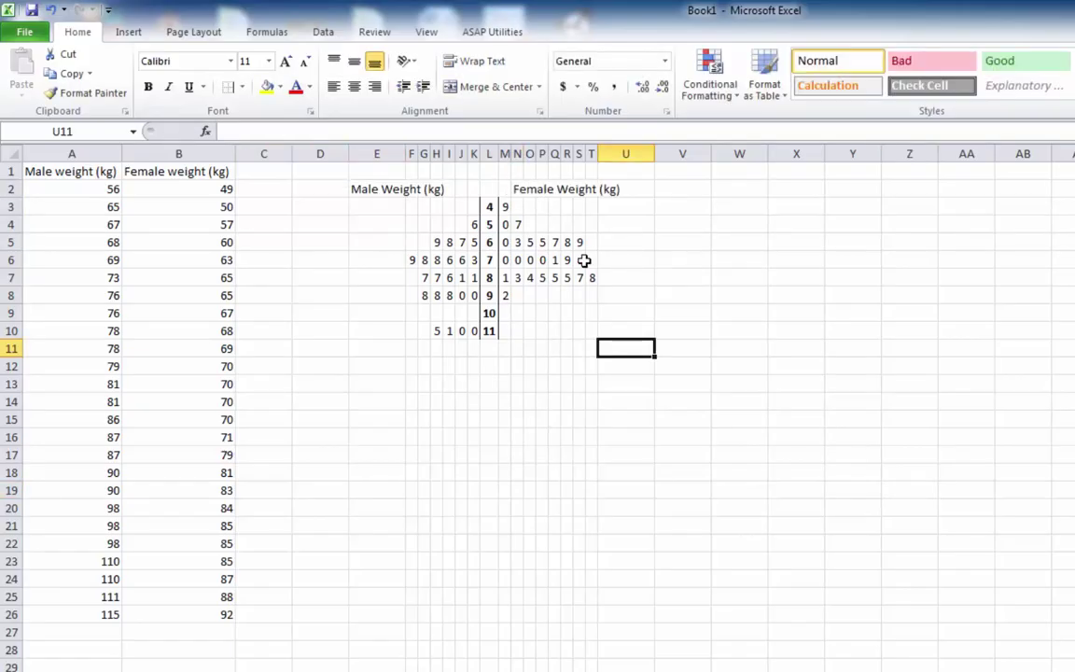
{"action": "left_click", "coordinate": [541, 366]}
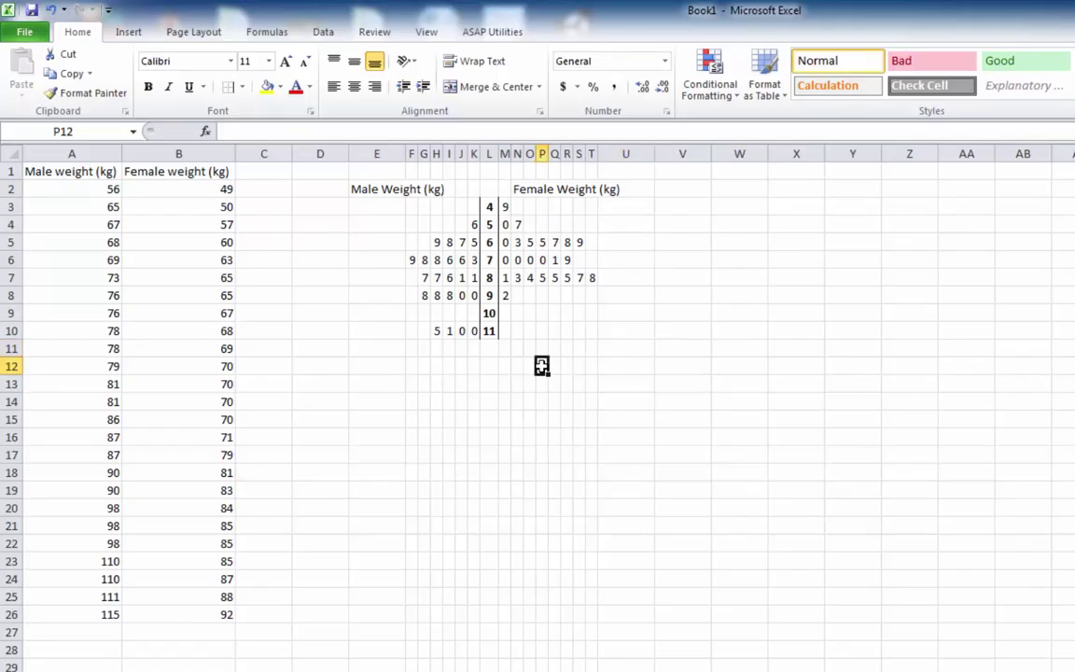
Enter the key's bold stem 8 with a left border in P12 and leaf 3 in Q12.
{"action": "left_click", "coordinate": [242, 88]}
{"action": "left_click", "coordinate": [103, 165]}
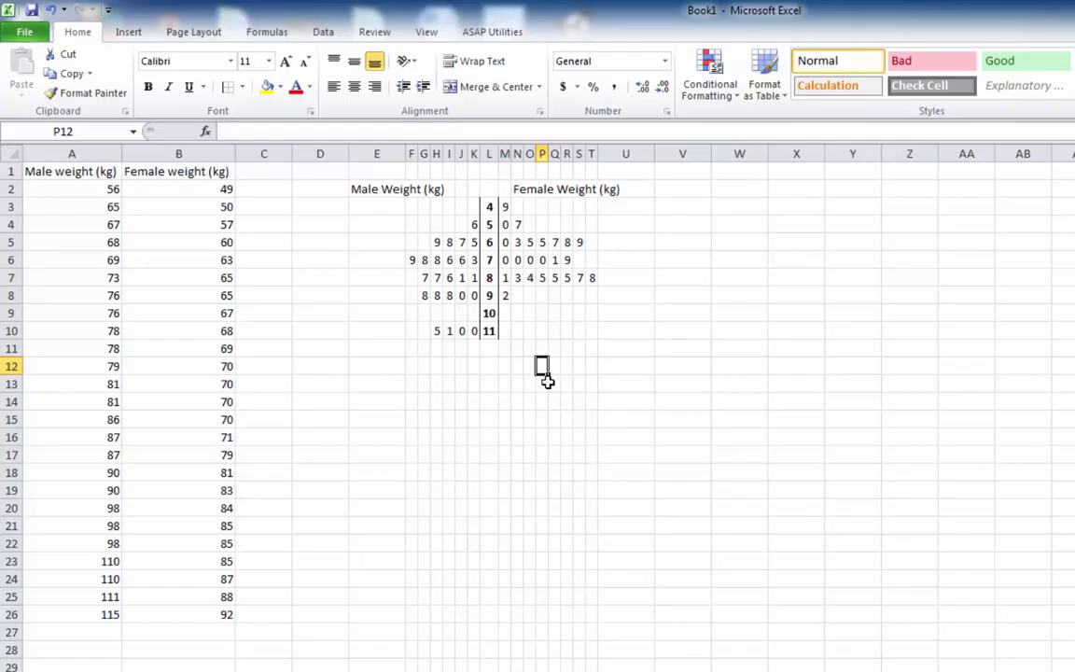
{"action": "type", "text": "8"}
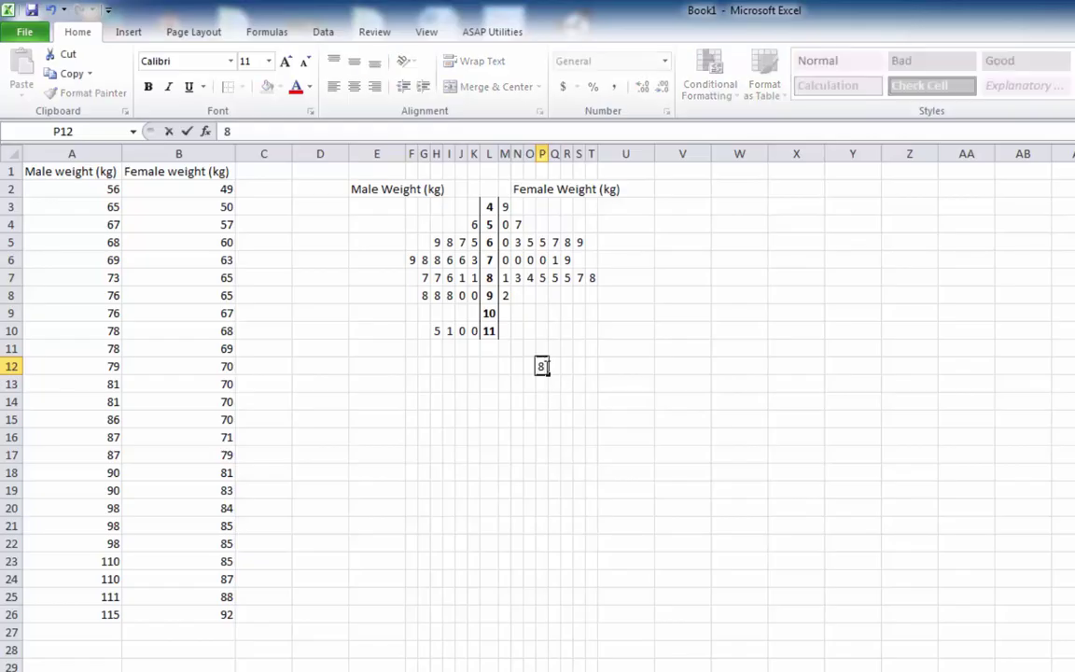
{"action": "left_click", "coordinate": [147, 86]}
{"action": "left_click", "coordinate": [552, 366]}
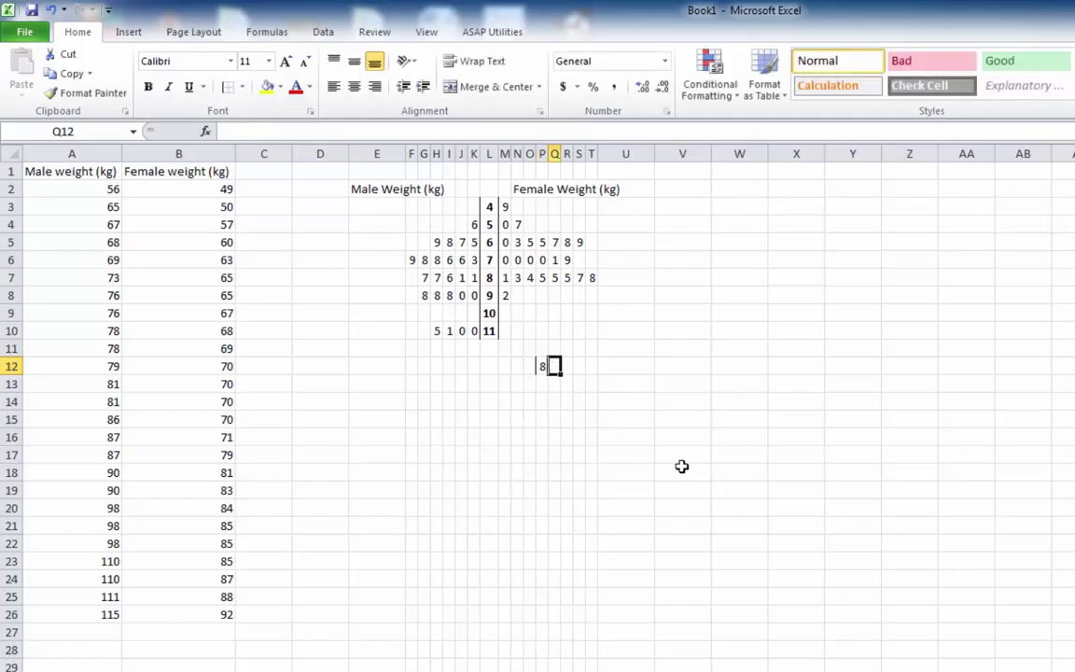
{"action": "type", "text": "3"}
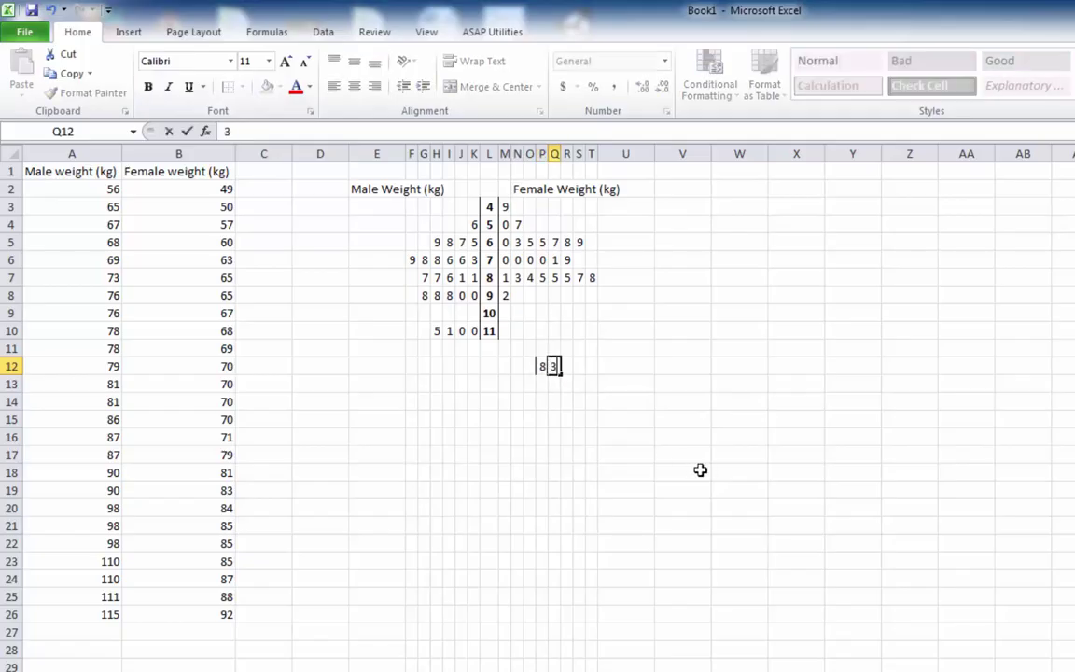
{"action": "left_click", "coordinate": [700, 470]}
{"action": "left_click", "coordinate": [543, 367]}
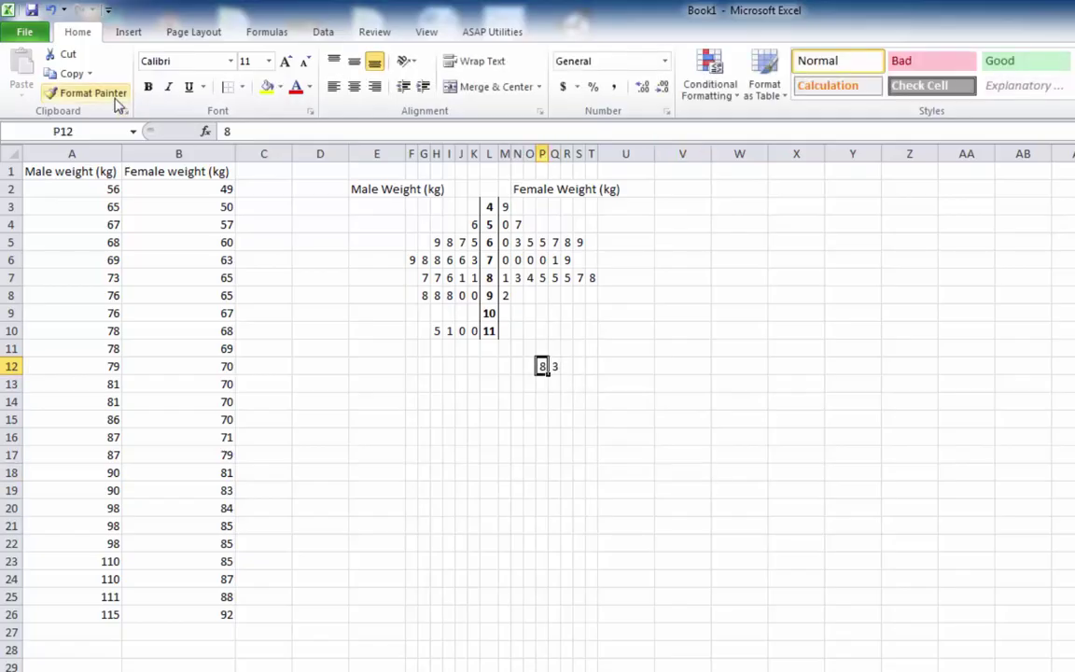
{"action": "left_click", "coordinate": [148, 86]}
Enter the key value =83 in cell S12.
{"action": "left_click", "coordinate": [615, 388]}
{"action": "key", "text": "Left"}
{"action": "key", "text": "Left"}
{"action": "key", "text": "Up"}
{"action": "key", "text": "F2"}
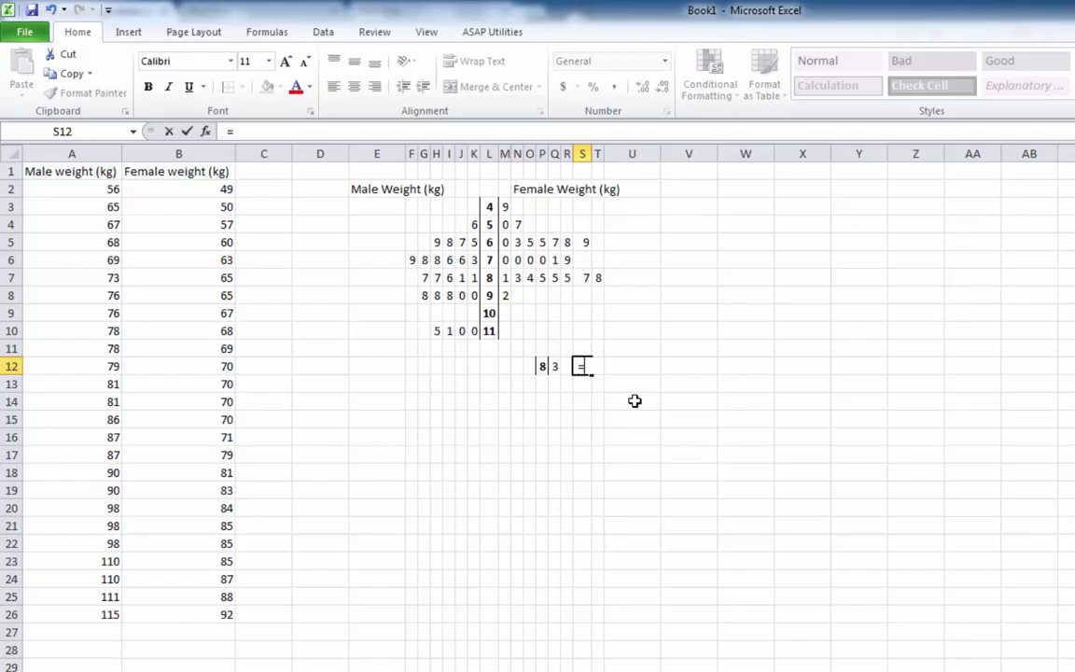
{"action": "left_click", "coordinate": [632, 508]}
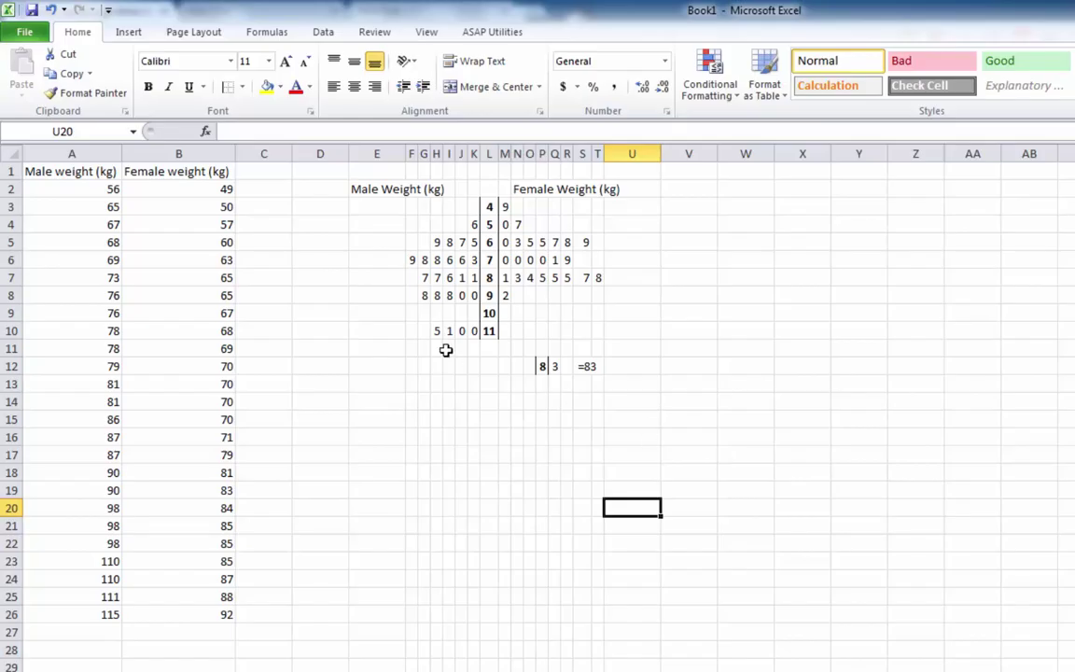
Copy the plot range E2:U12 and paste it into the blank Word document.
{"action": "mouse_move", "coordinate": [357, 189]}
{"action": "left_mouse_down"}
{"action": "mouse_move", "coordinate": [600, 382]}
{"action": "mouse_move", "coordinate": [621, 371]}
{"action": "left_mouse_up"}
{"action": "right_click", "coordinate": [293, 282]}
{"action": "left_click", "coordinate": [332, 311]}
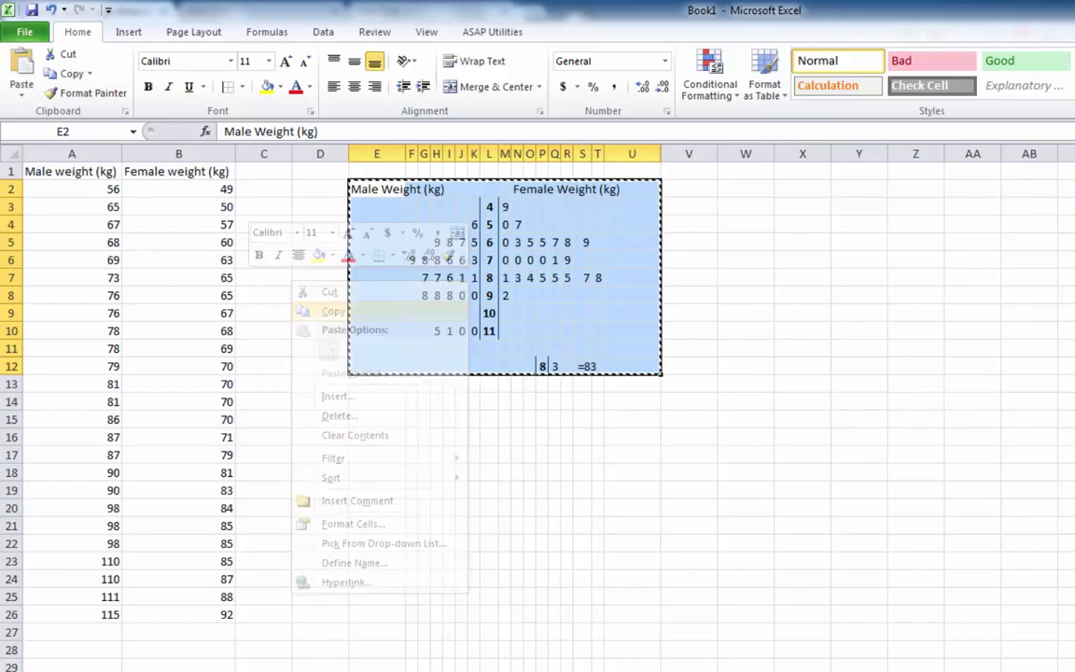
{"action": "left_click", "coordinate": [648, 668]}
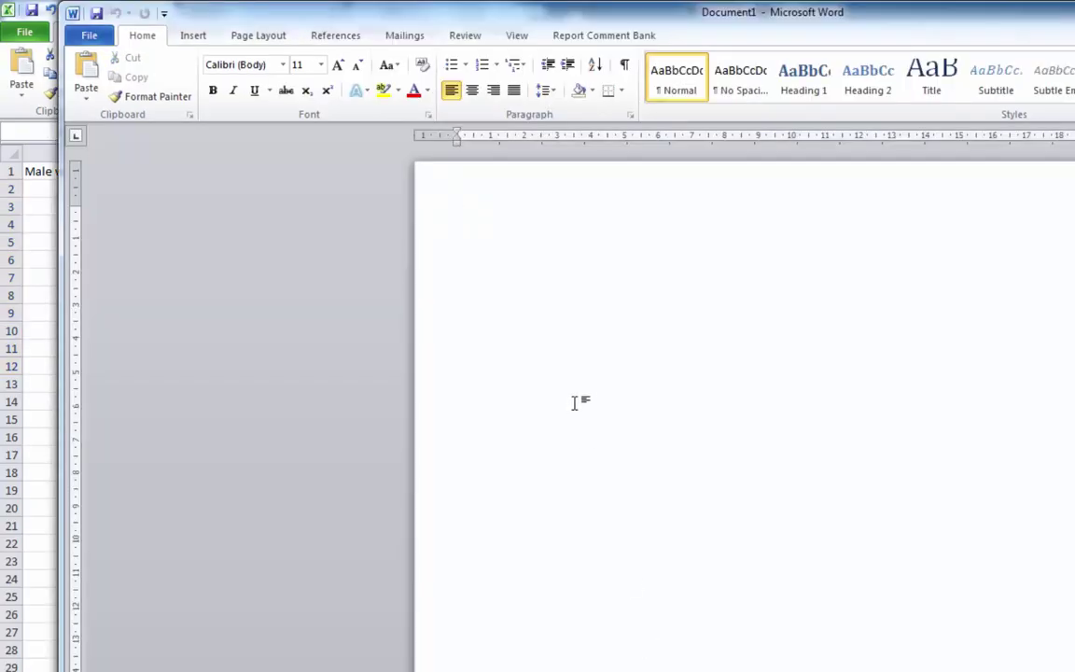
{"action": "key", "text": "ctrl+v"}
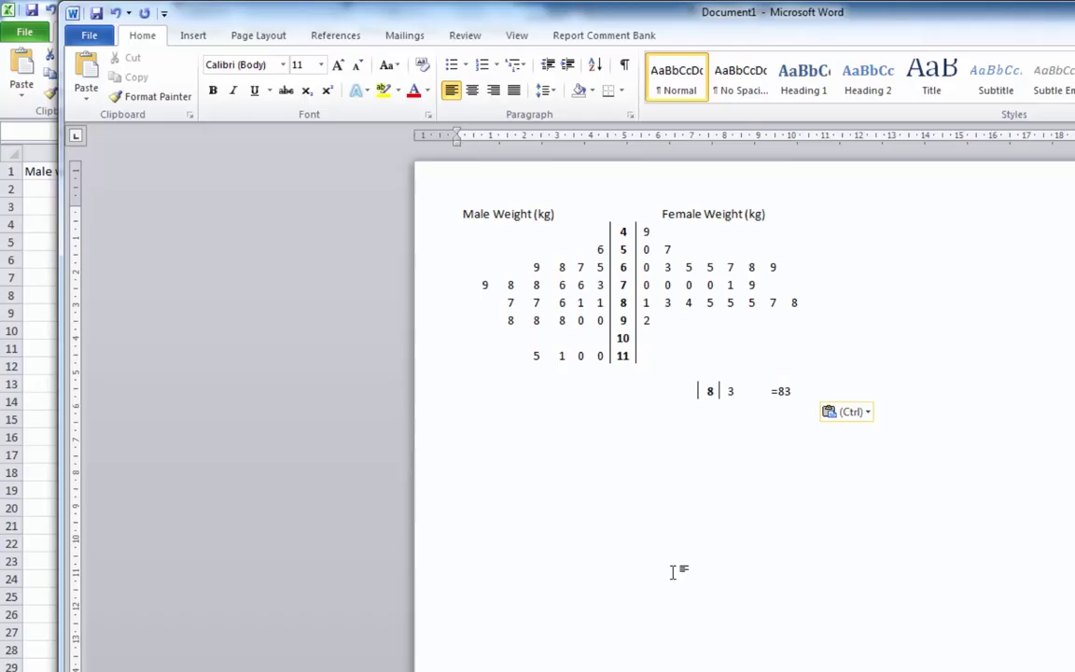